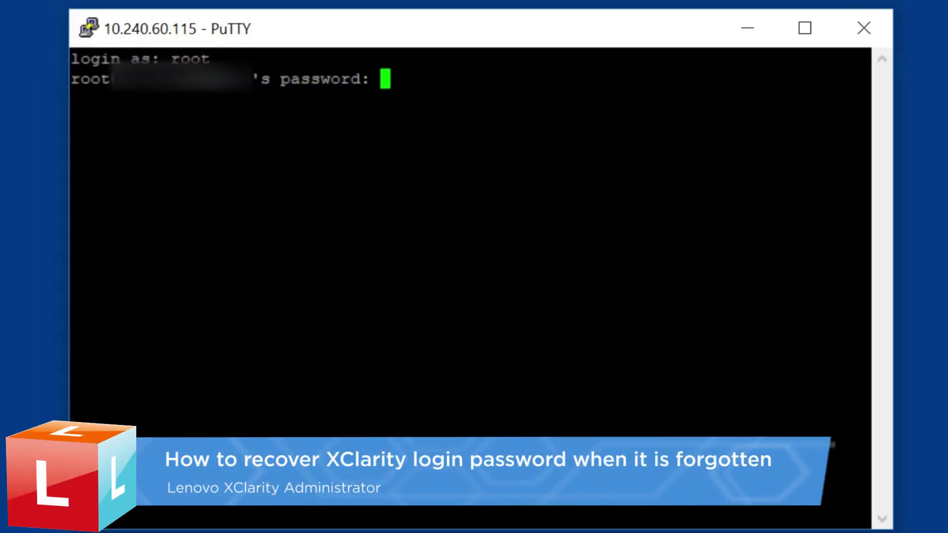
# Submit the root password to log in to the centos7kvm host
pyautogui.press('Return')
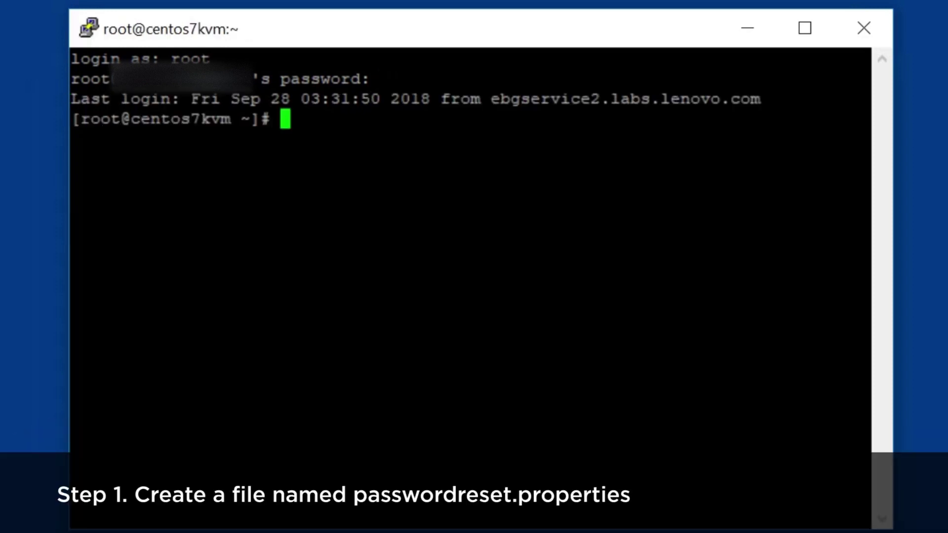
# Create an empty passwordreset.properties file with touch in root's home directory
pyautogui.write('touch')
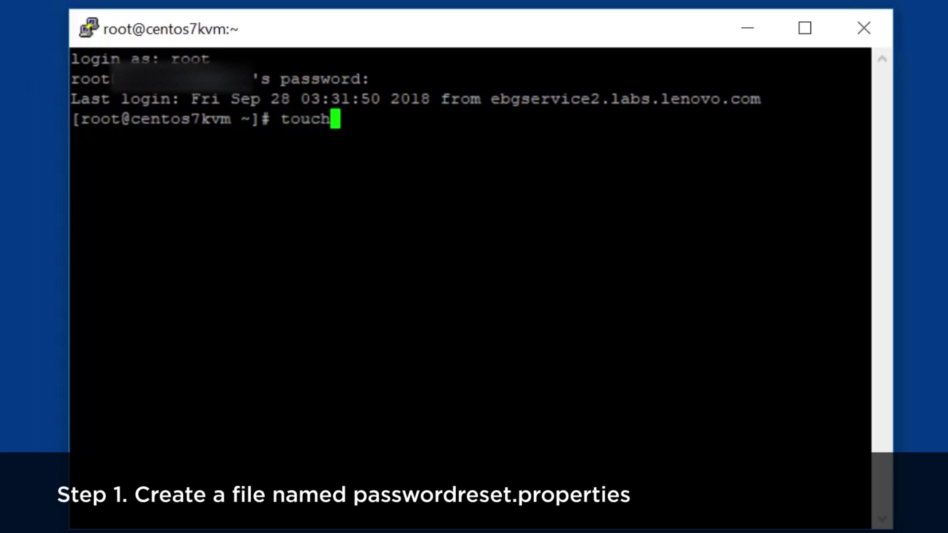
pyautogui.write(' pas')
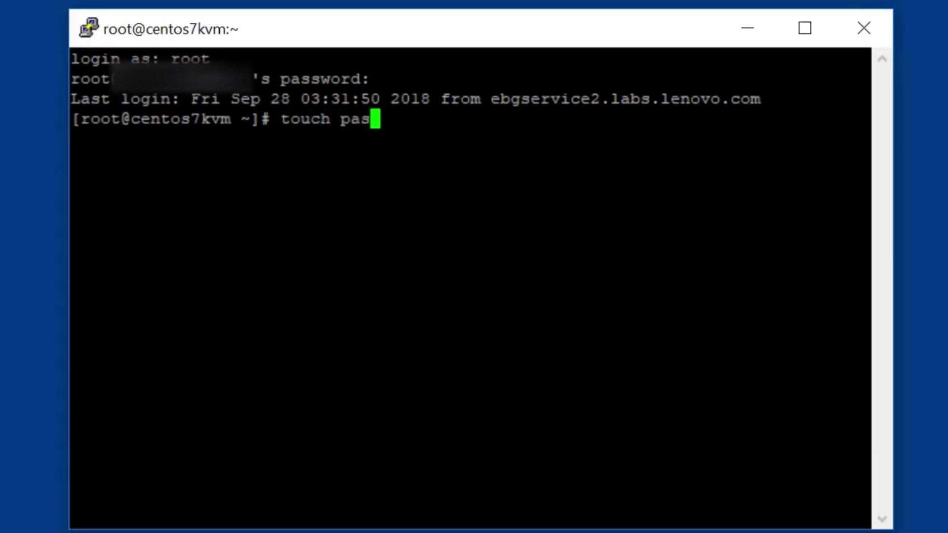
pyautogui.write('swor')
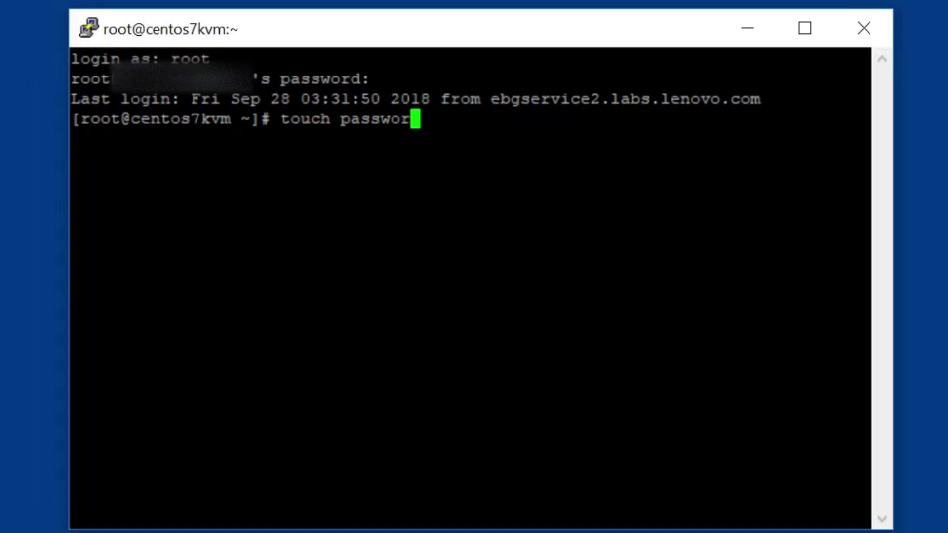
pyautogui.write('drese')
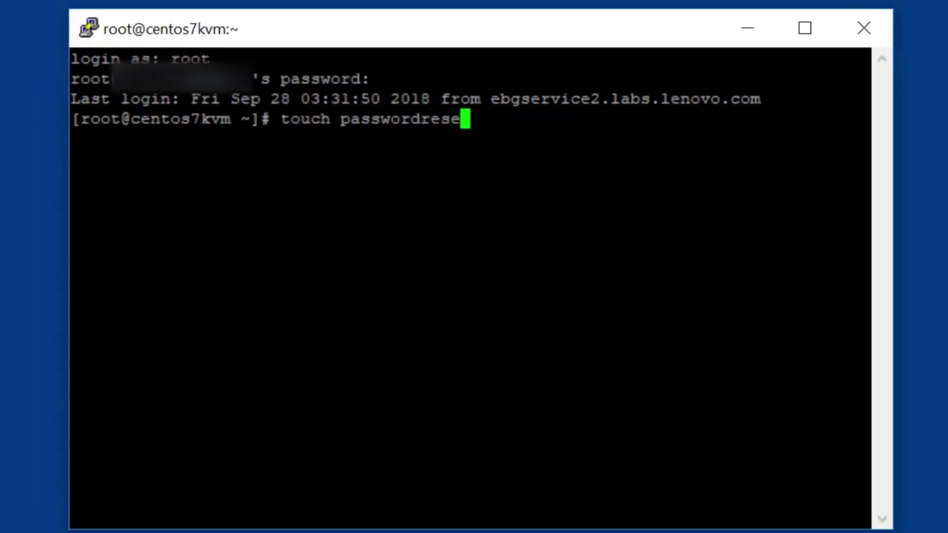
pyautogui.write('t.pr')
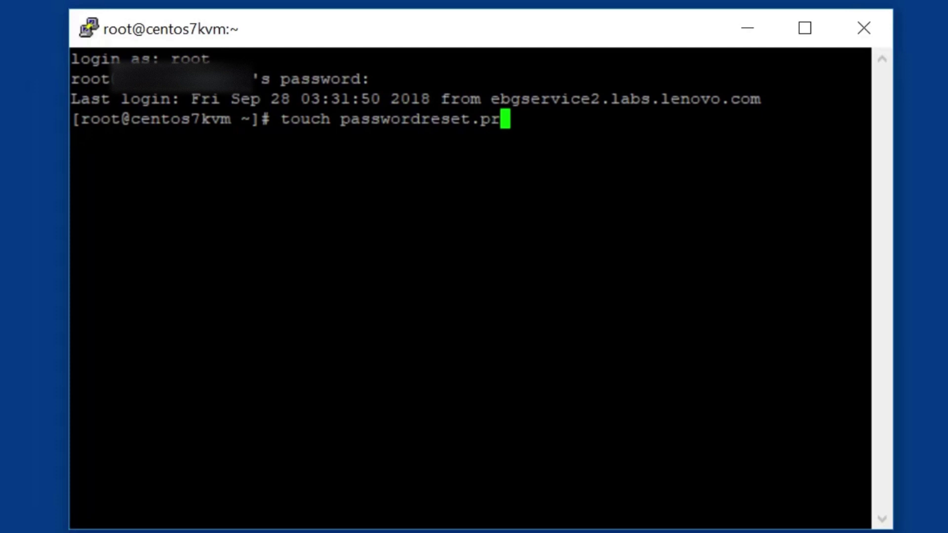
pyautogui.write('operties')
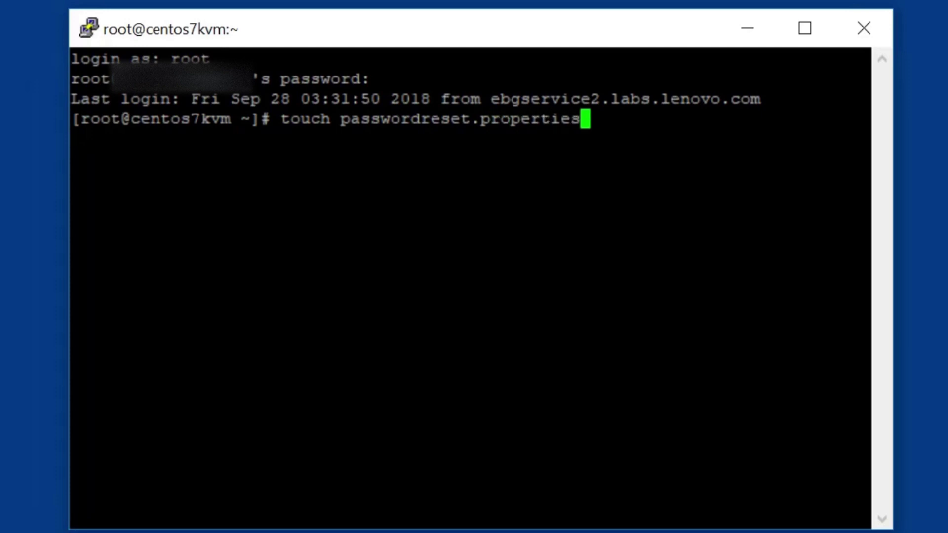
pyautogui.press('Return')
# Enter the command echo user=admin > passwordreset.properties
pyautogui.write('e')
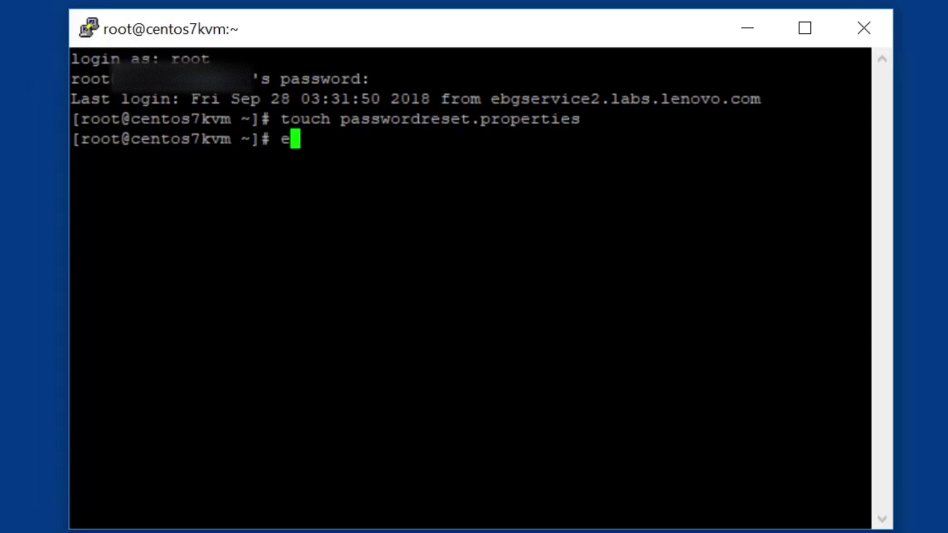
pyautogui.write('cho')
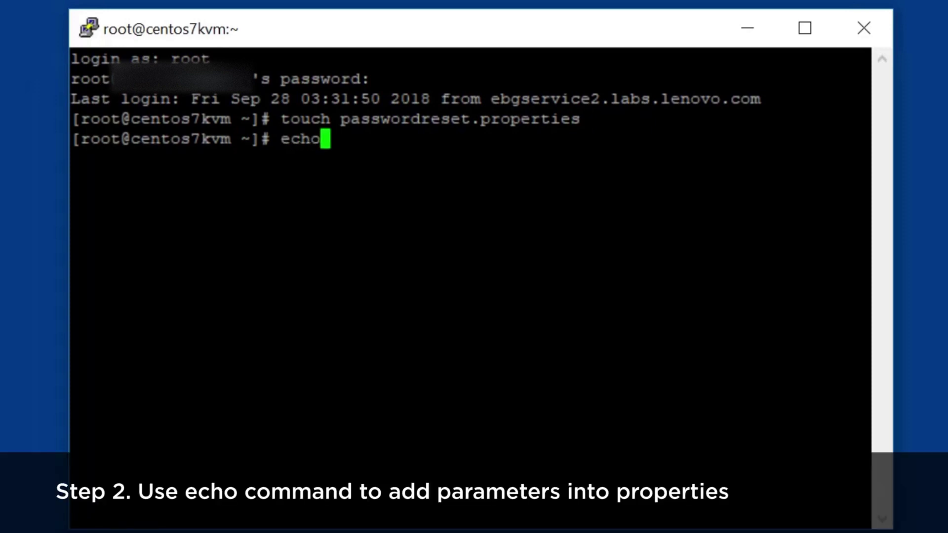
pyautogui.write(' use')
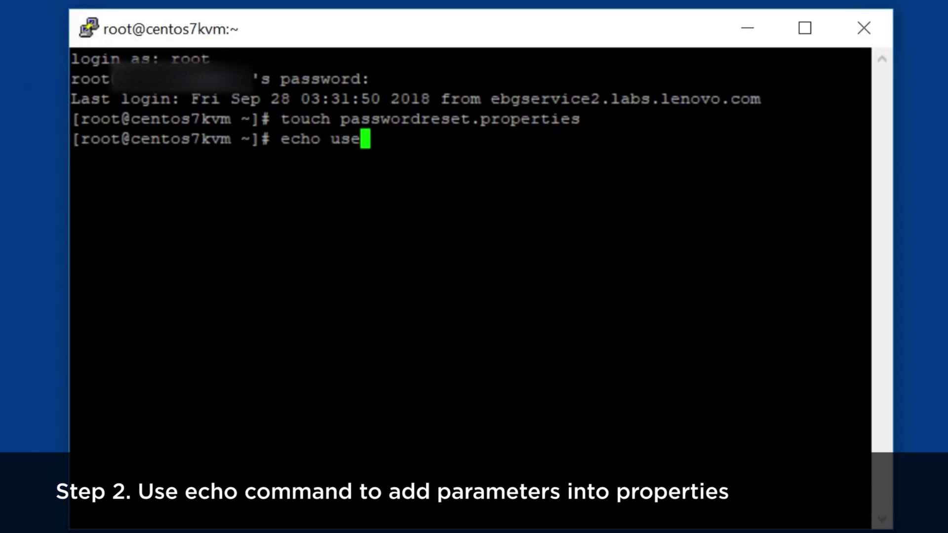
pyautogui.write('r=')
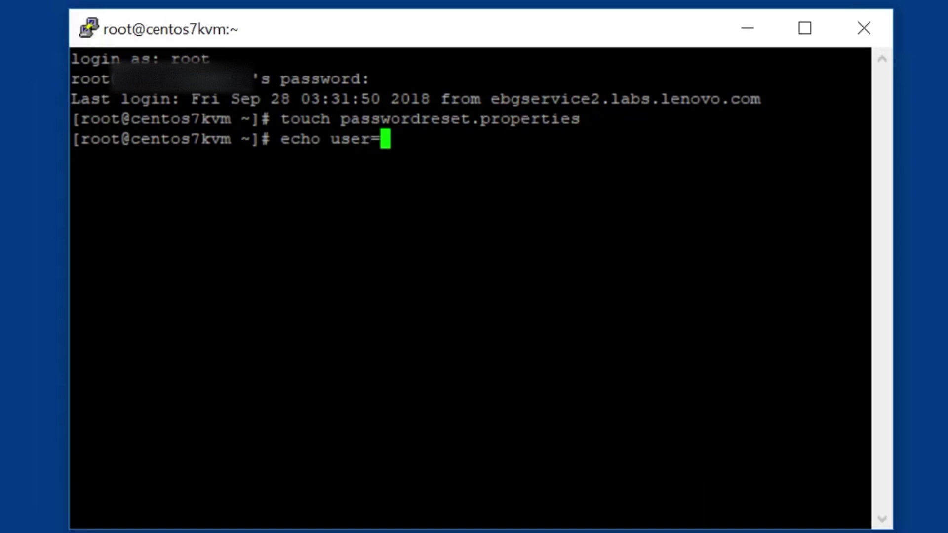
pyautogui.write('admin')
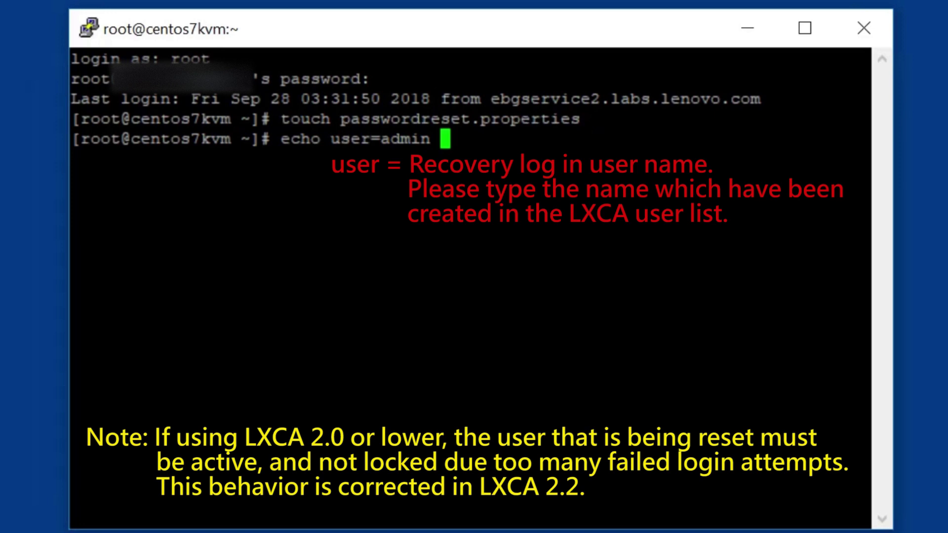
pyautogui.write(' > p')
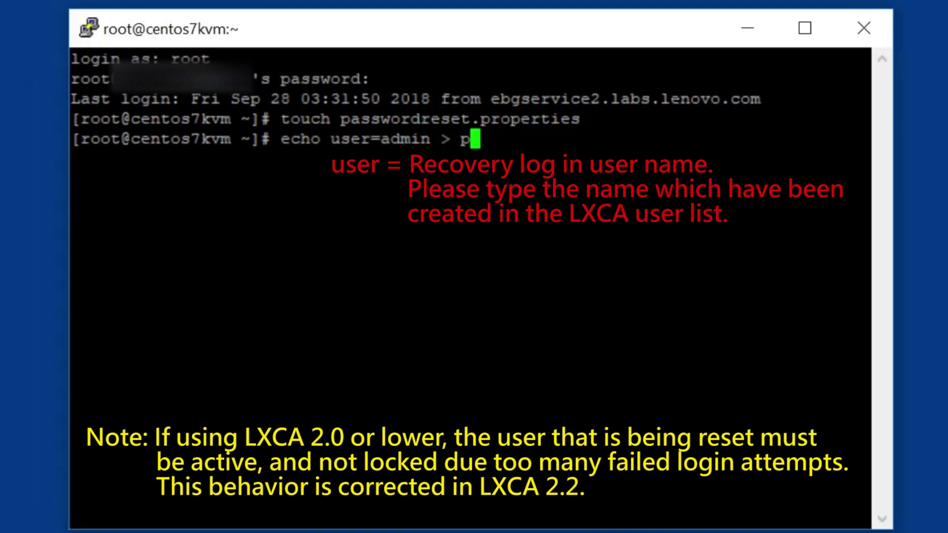
pyautogui.write('asswor')
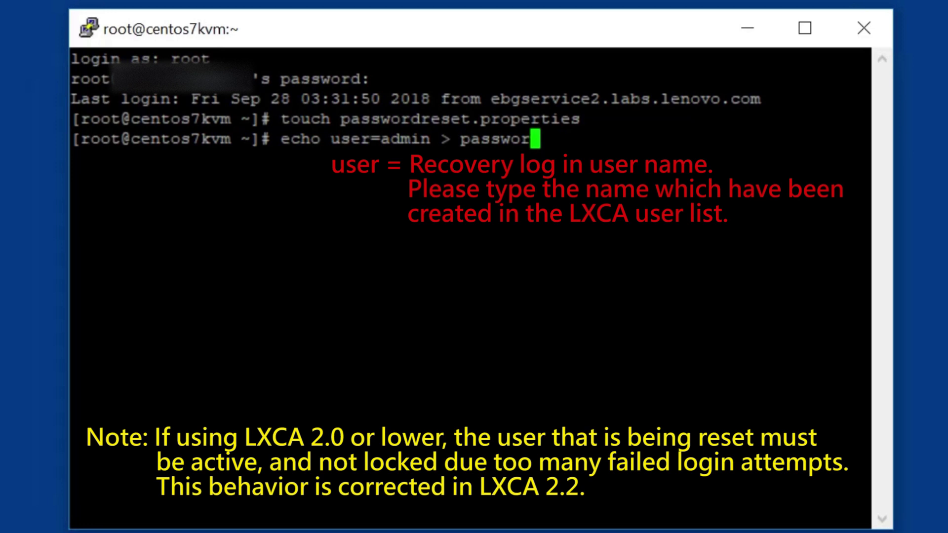
pyautogui.write('drese')
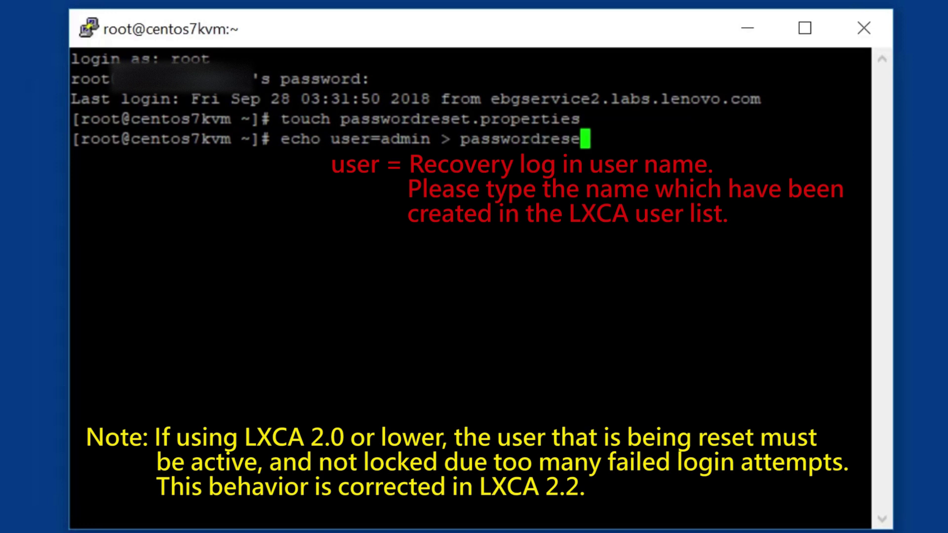
pyautogui.write('t.pr')
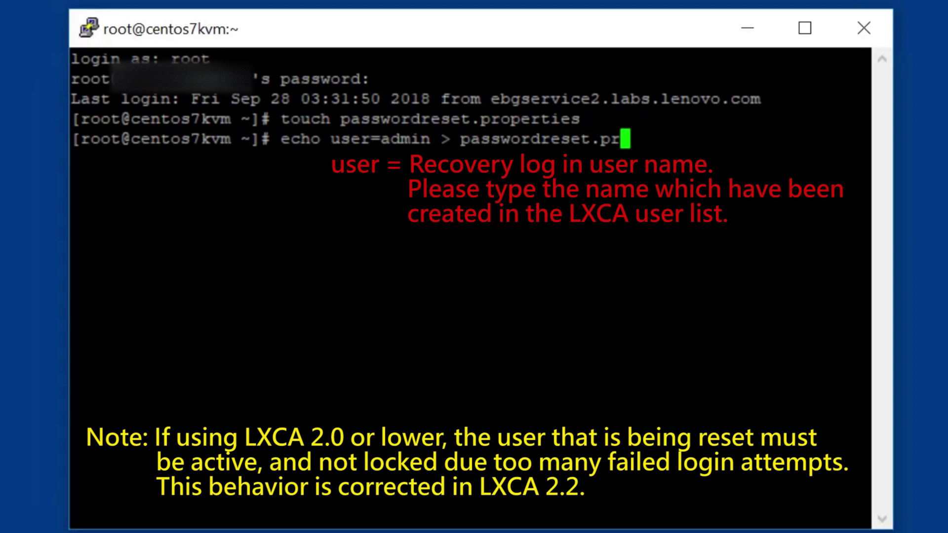
pyautogui.write('ope')
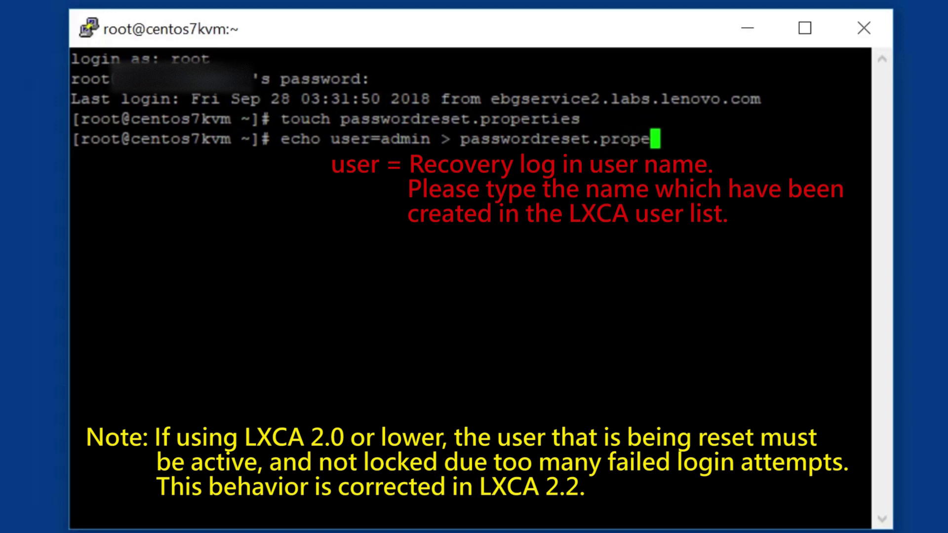
pyautogui.write('rties')
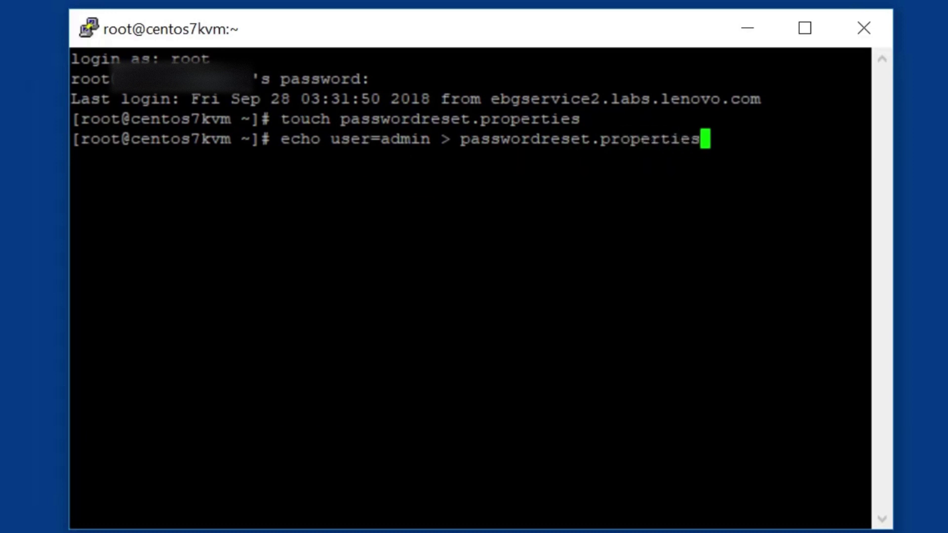
# Write user=admin to passwordreset.properties, then append the recovery password line
pyautogui.press('Return')
pyautogui.write('echo')
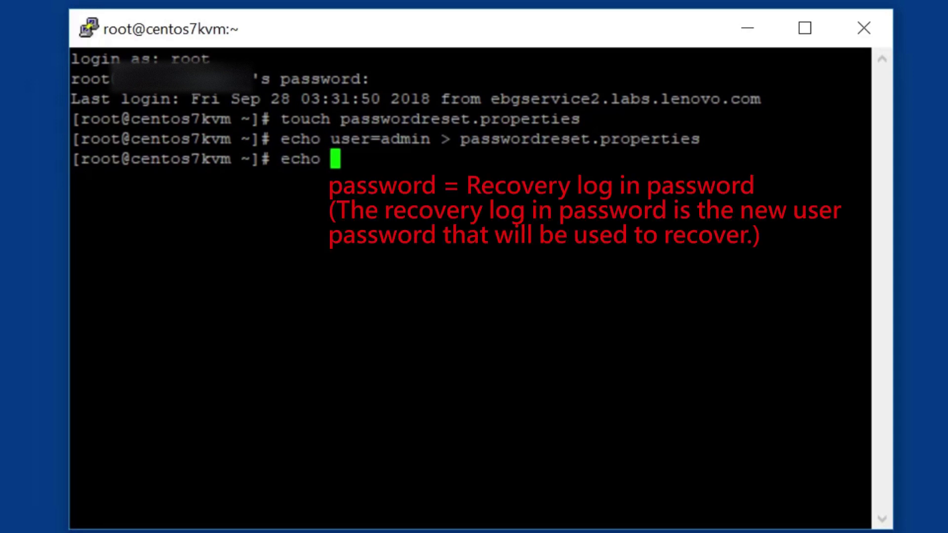
pyautogui.write(' pass')
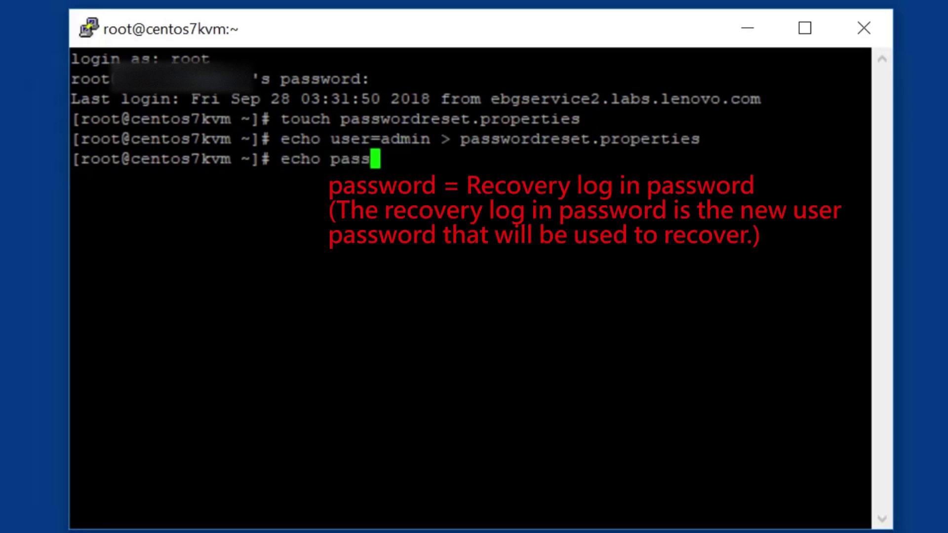
pyautogui.write('word')
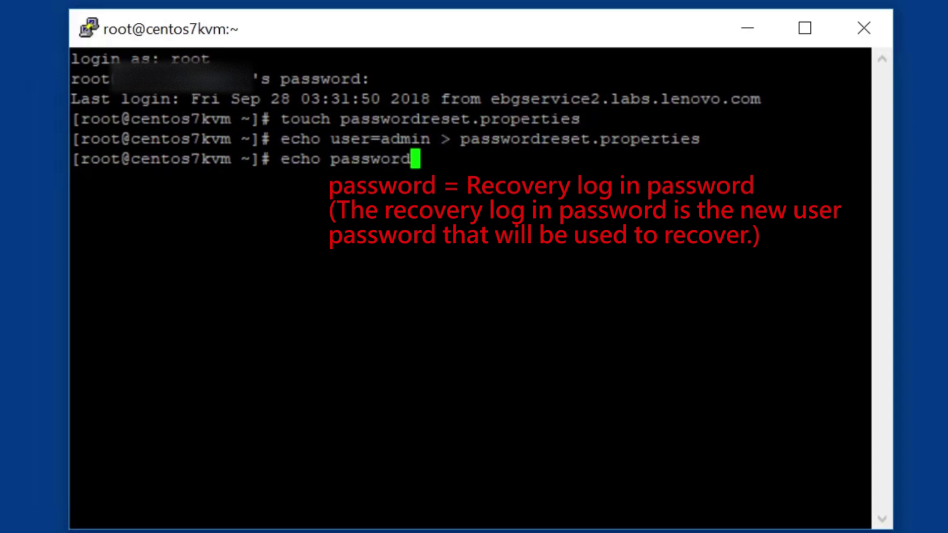
pyautogui.write('=P')
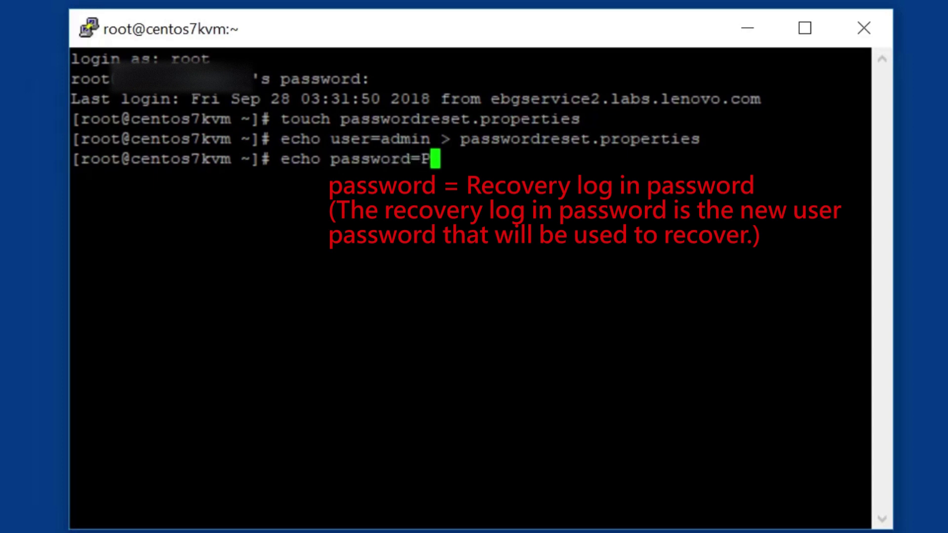
pyautogui.write('@s')
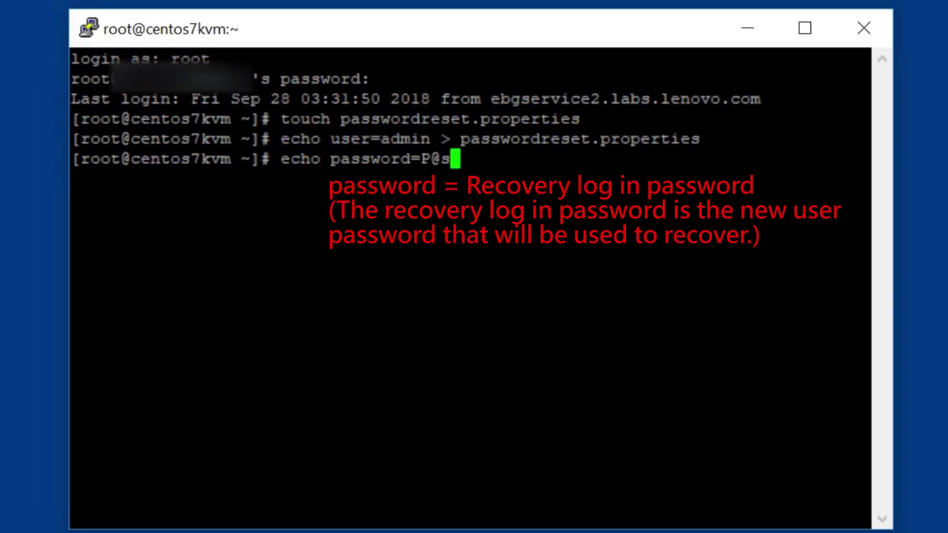
pyautogui.write('sw0rd')
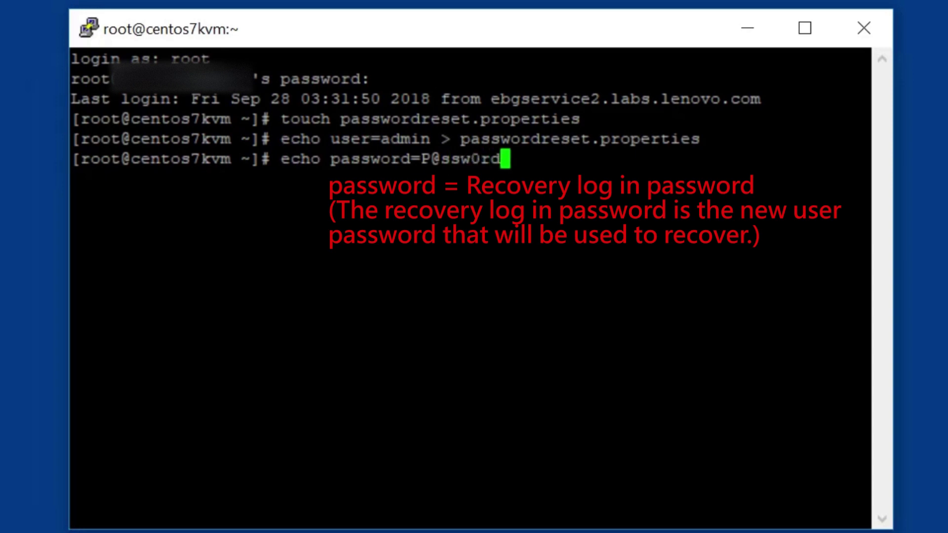
pyautogui.write(' >>')
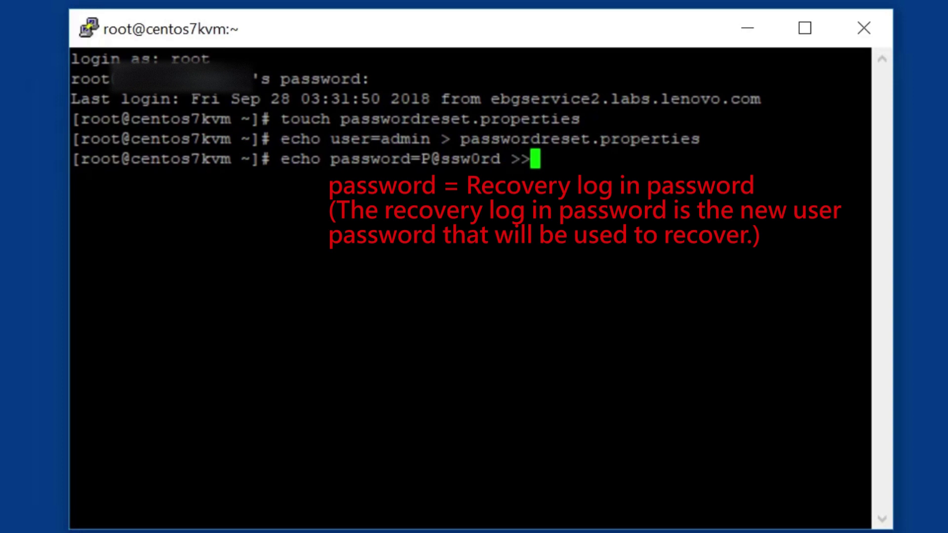
pyautogui.write(' passw')
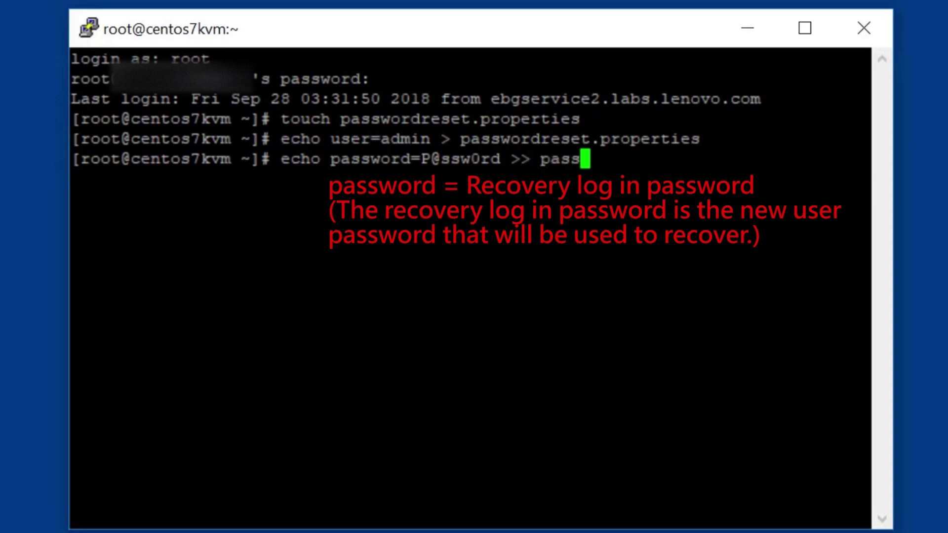
pyautogui.write('ord')
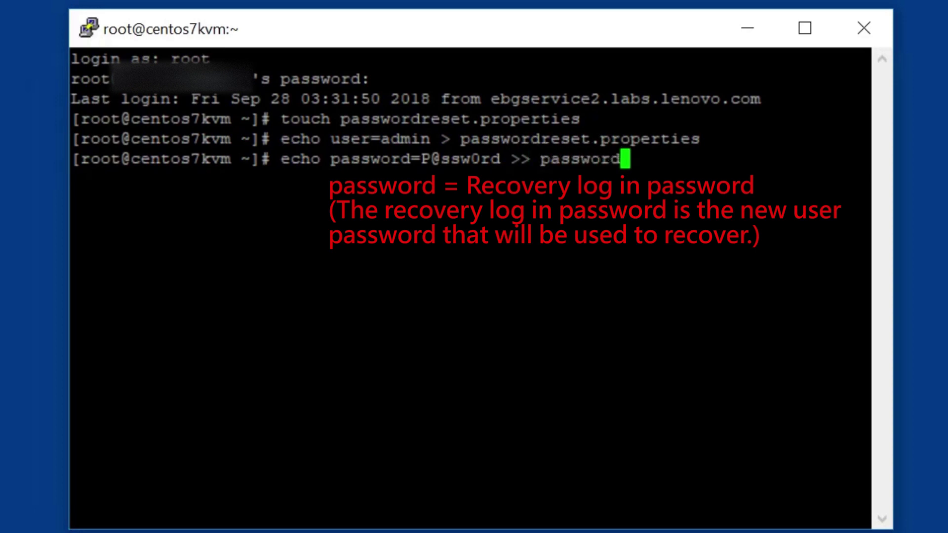
pyautogui.write('reset')
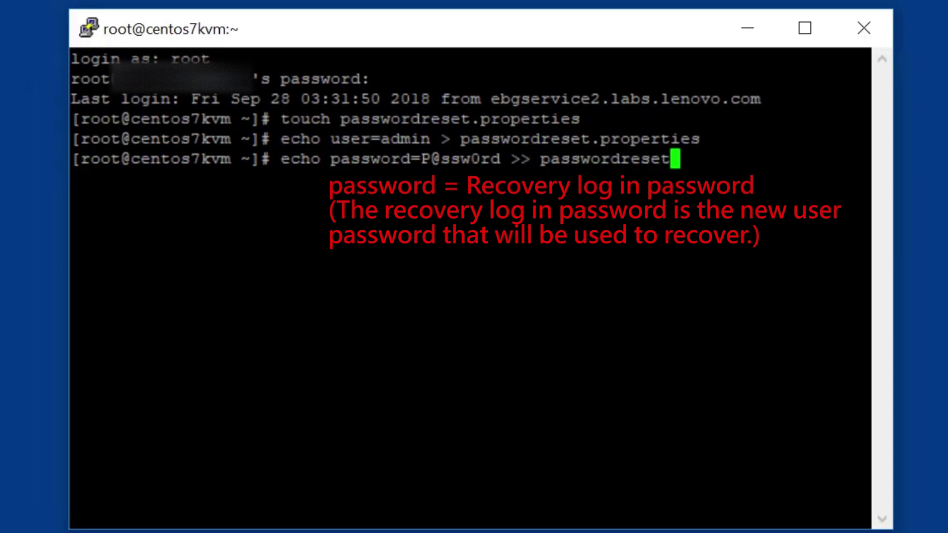
pyautogui.write('.pro')
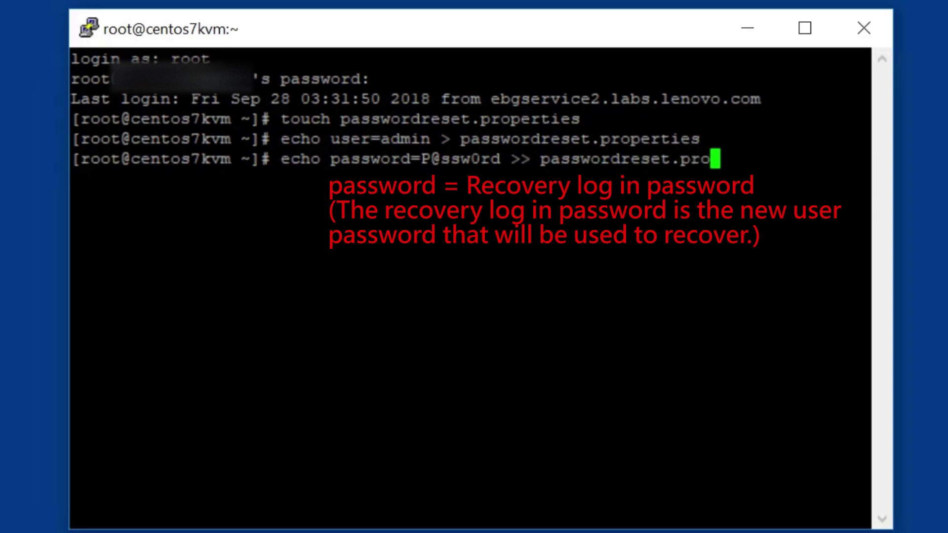
pyautogui.write('pert')
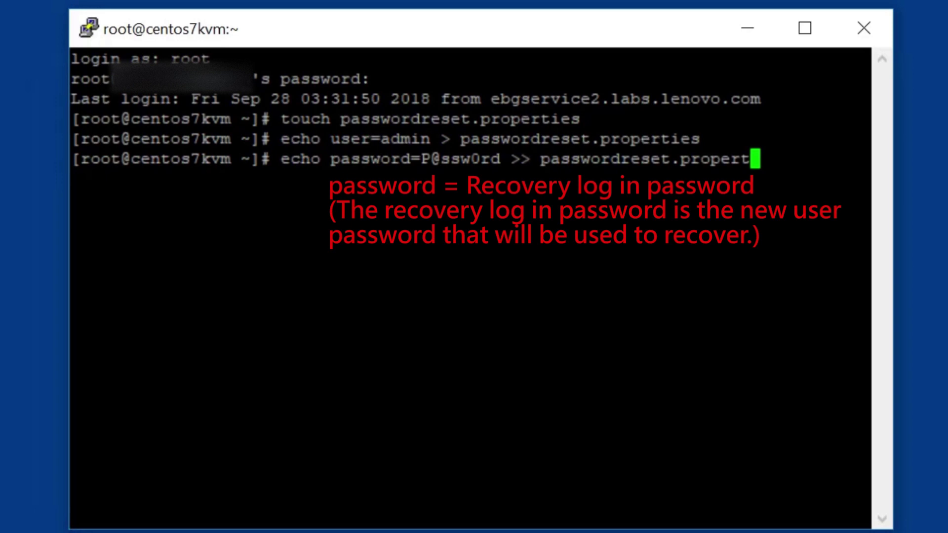
pyautogui.write('ies')
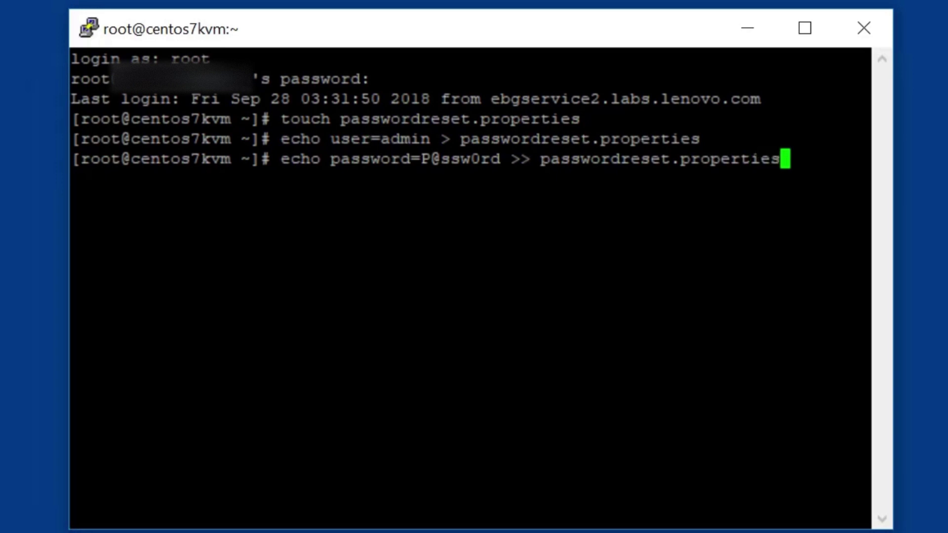
pyautogui.press('Return')
# Enter mkisofs -V passreset -J -o passreset.iso passwordreset.properties to build the ISO
pyautogui.write('mk')
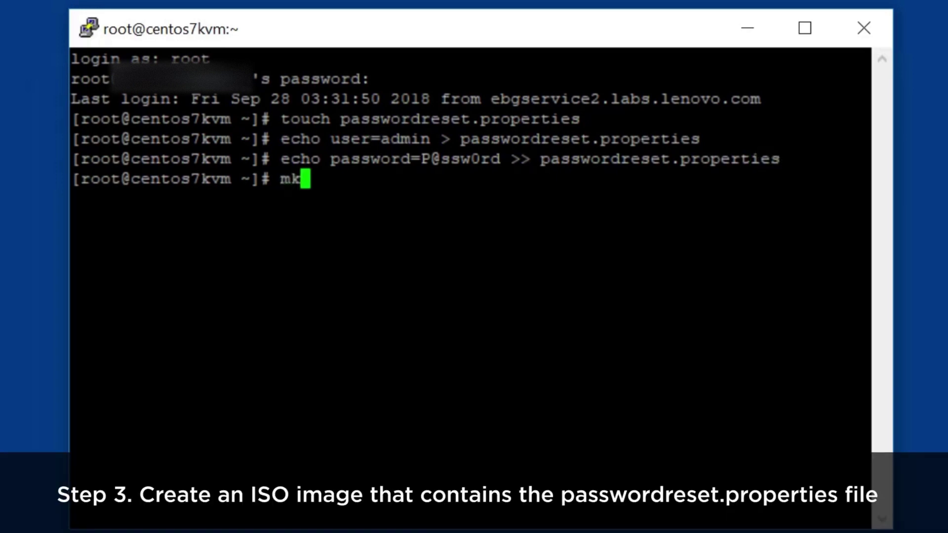
pyautogui.write('isofs ')
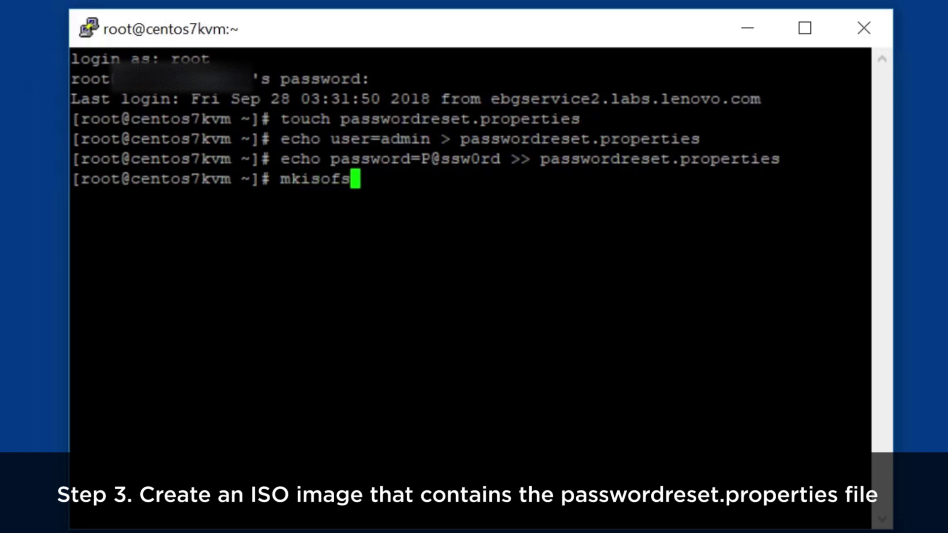
pyautogui.write('-V ')
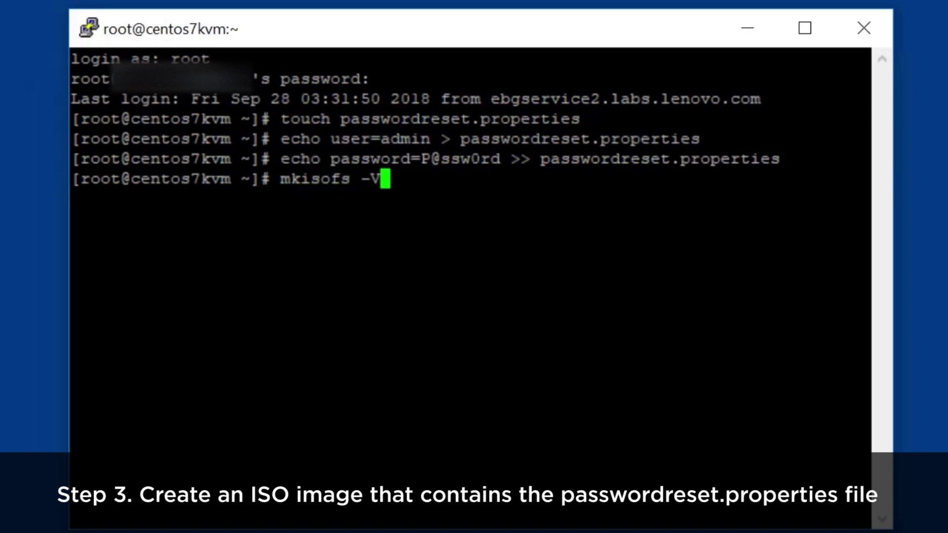
pyautogui.write('pass')
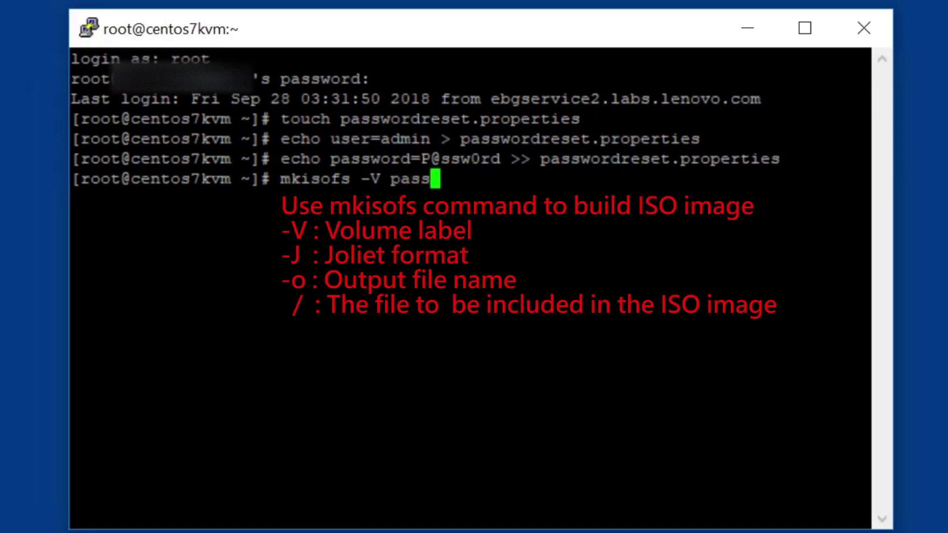
pyautogui.write('reset')
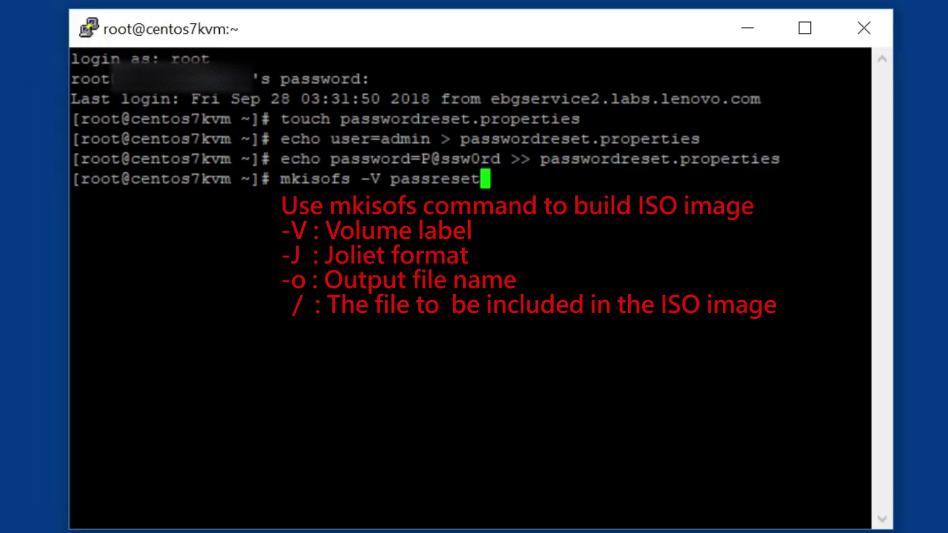
pyautogui.write(' -J')
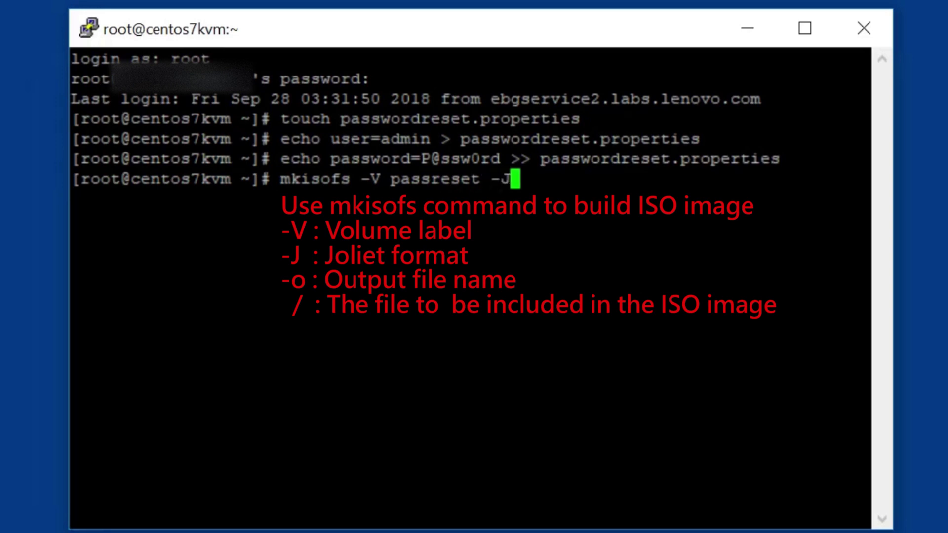
pyautogui.write(' -')
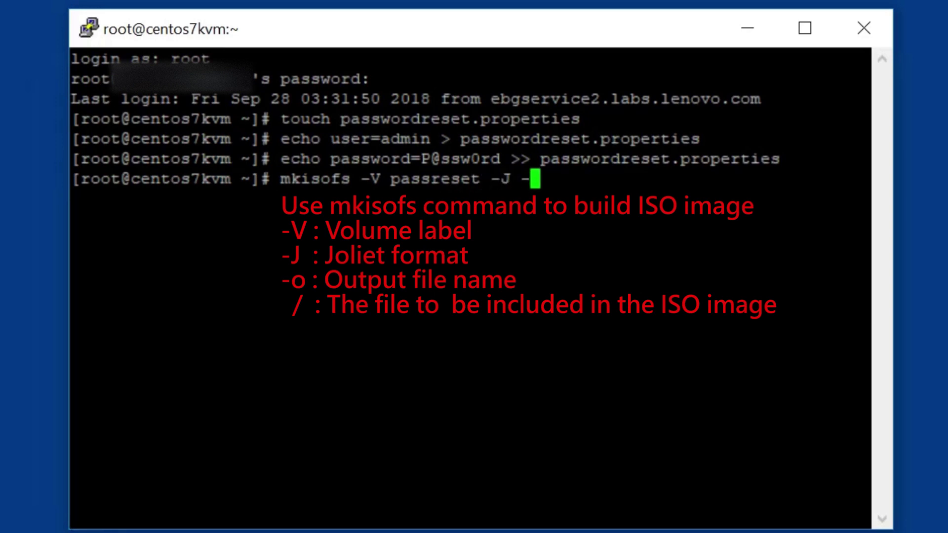
pyautogui.write('o ')
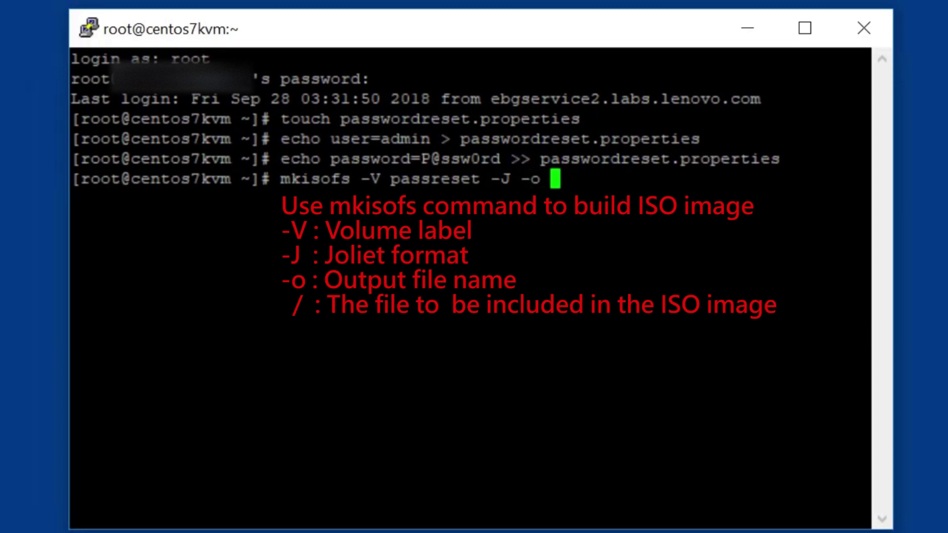
pyautogui.write('pass')
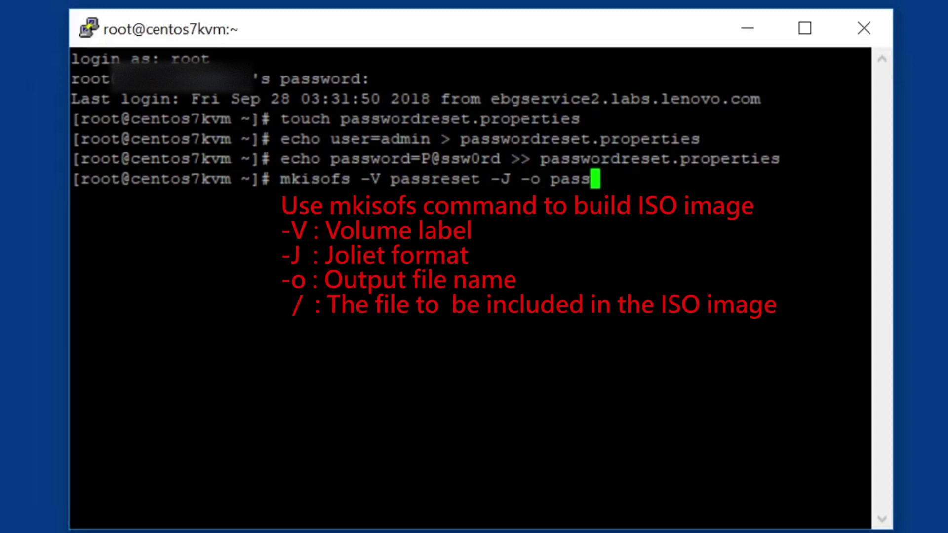
pyautogui.write('reset')
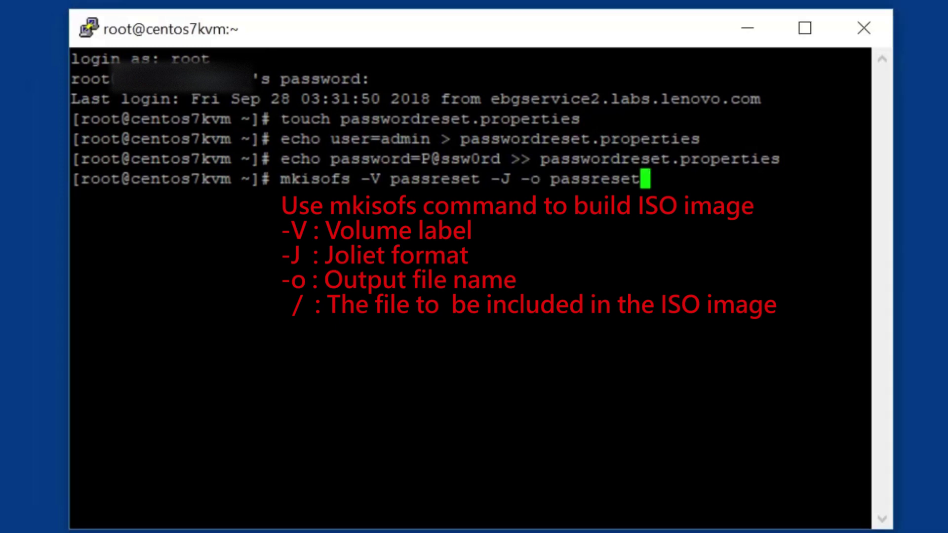
pyautogui.write('.iso')
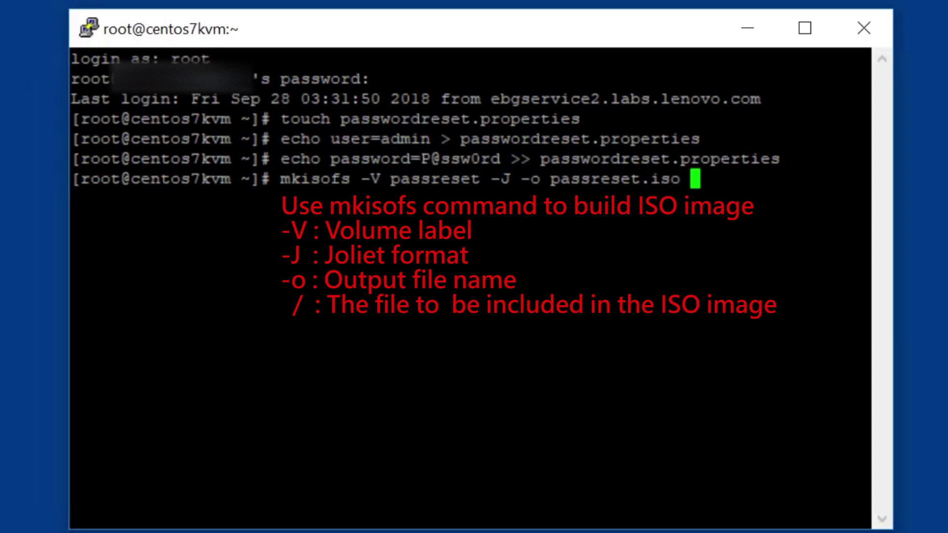
pyautogui.write(' pass')
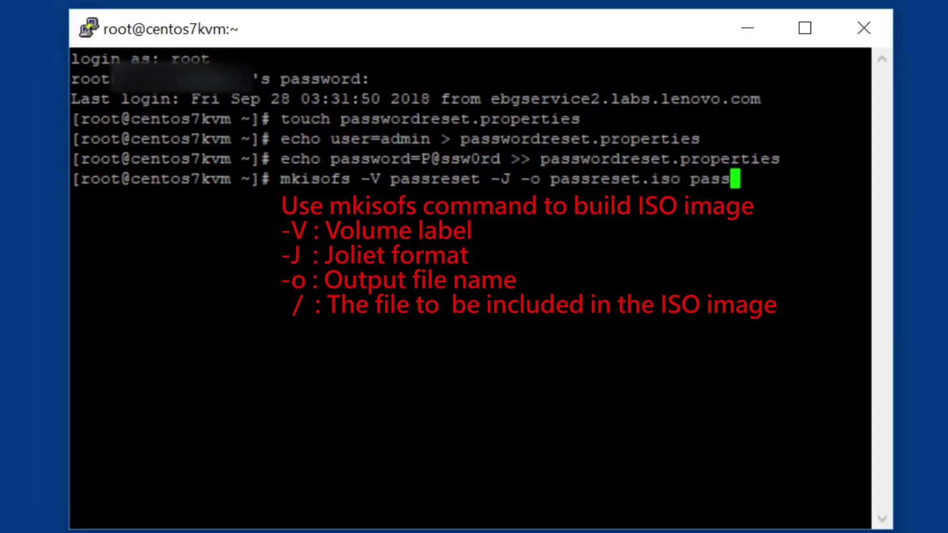
pyautogui.write('word')
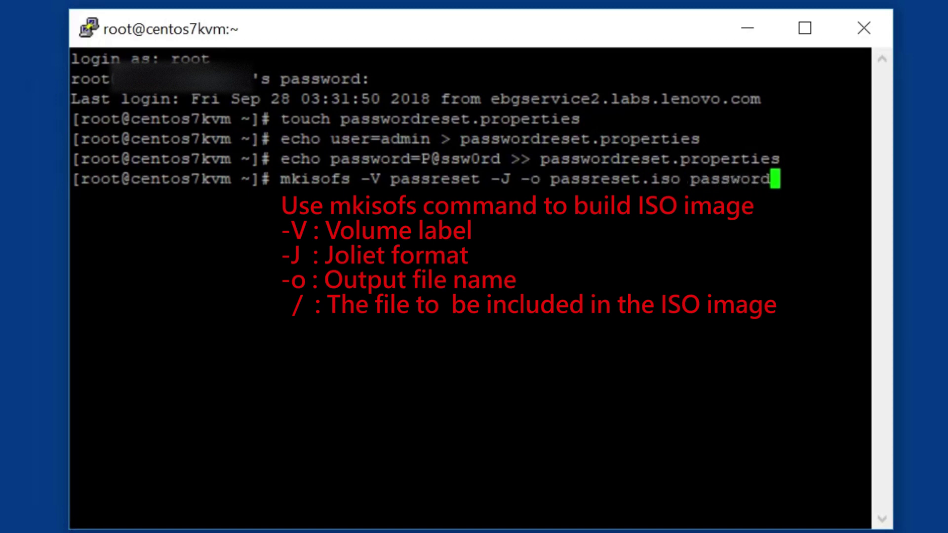
pyautogui.write('reset')
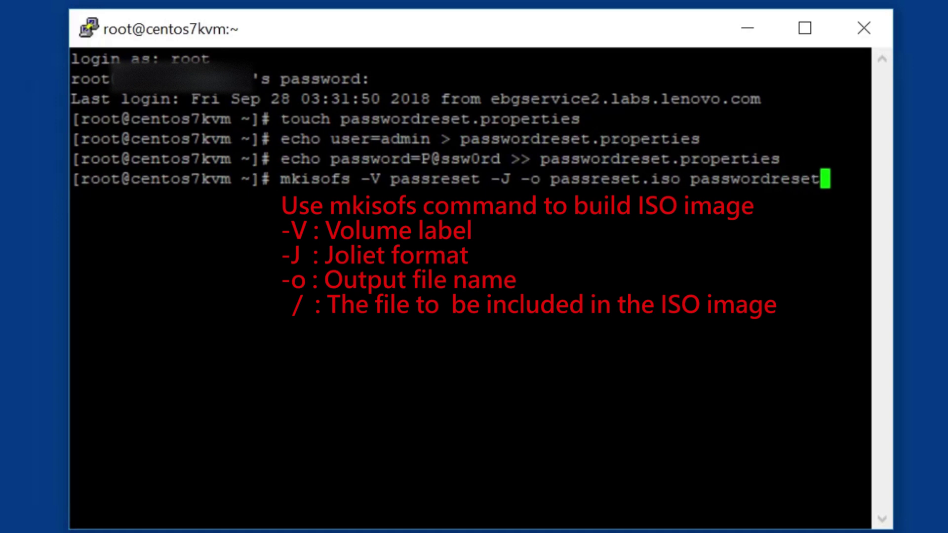
pyautogui.write('.pro')
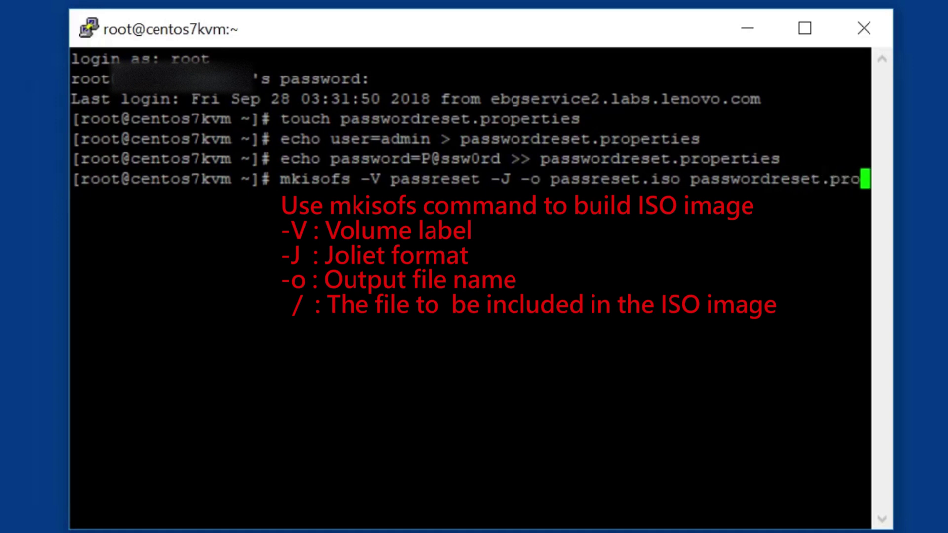
pyautogui.write('perti')
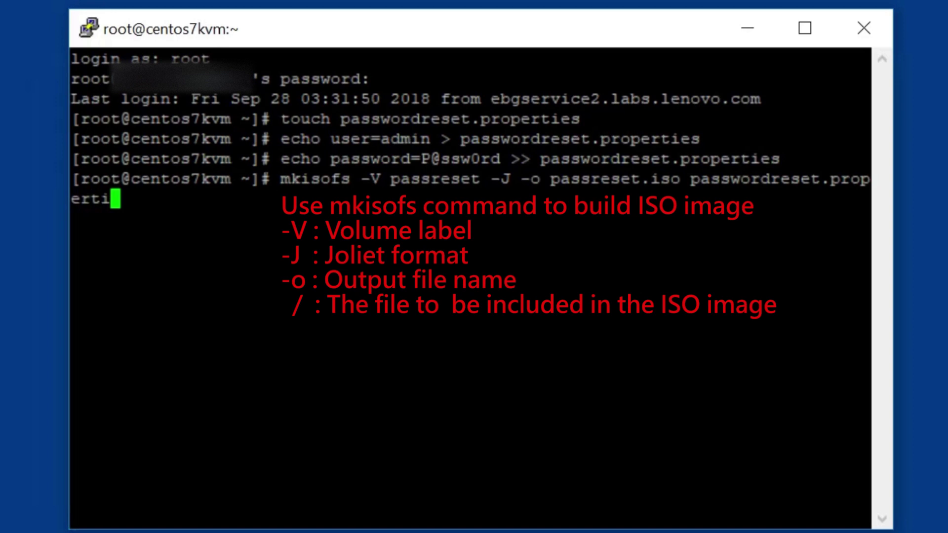
pyautogui.write('es')
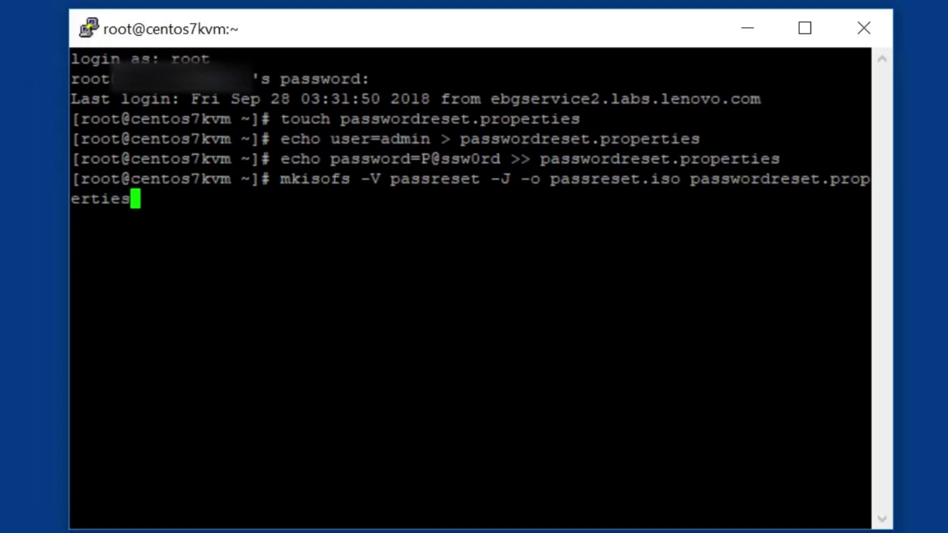
# Build passreset.iso, then shut down the lxca1.2.2 virtual machine
pyautogui.press('Return')
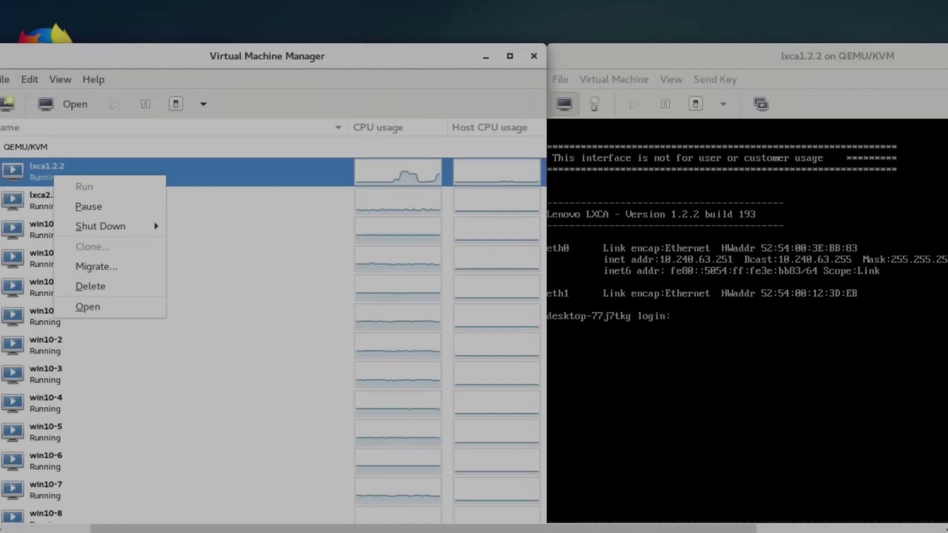
pyautogui.press('Down')
pyautogui.press('Down')
pyautogui.press('Right')
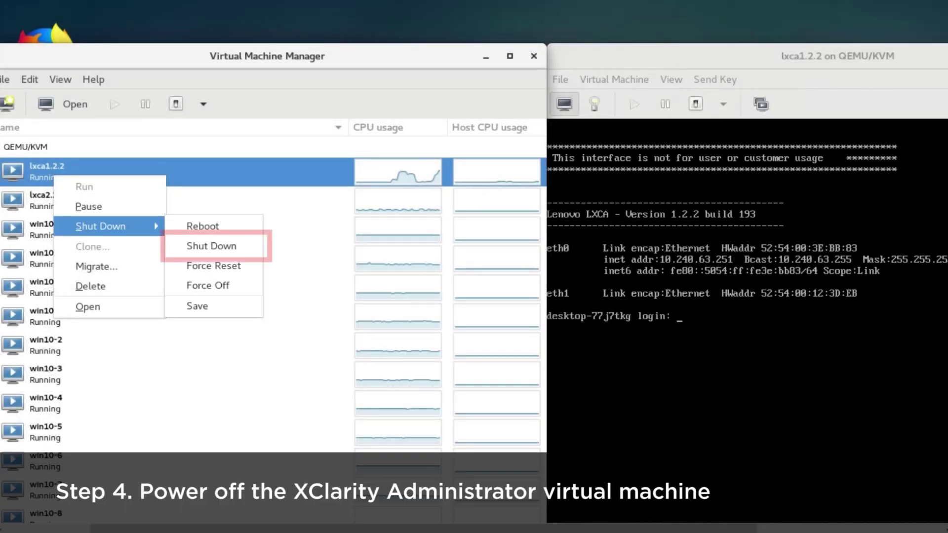
pyautogui.press('Down')
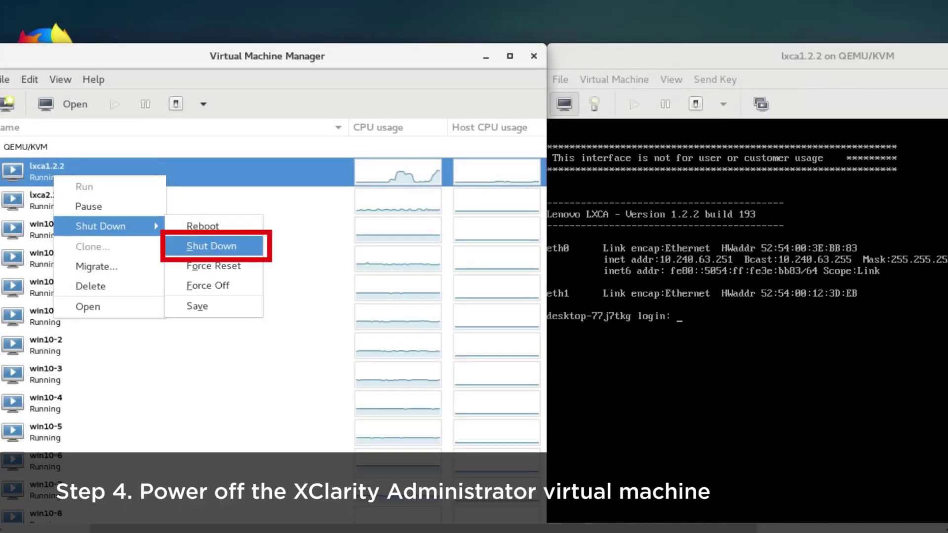
pyautogui.press('Return')
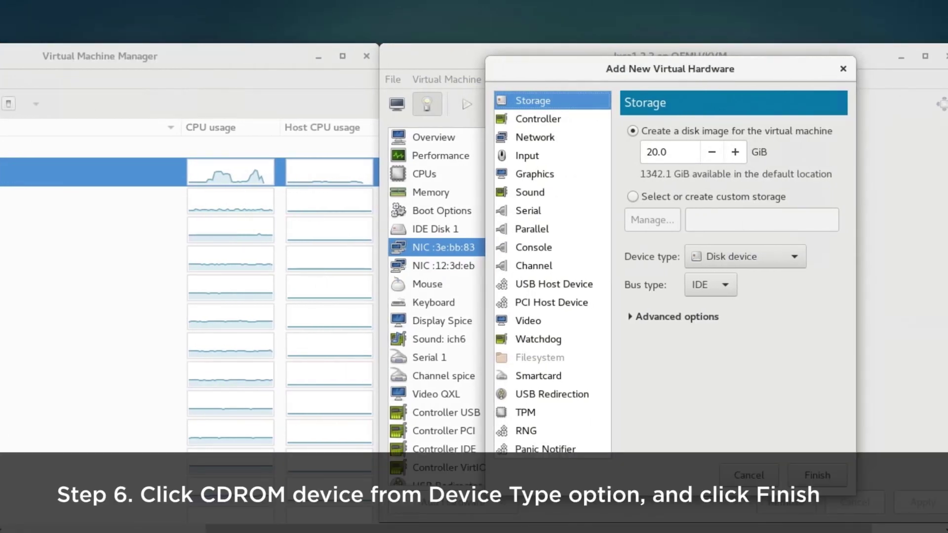
# Add new storage hardware to lxca1.2.2 with device type CDROM device
pyautogui.click(745, 256)
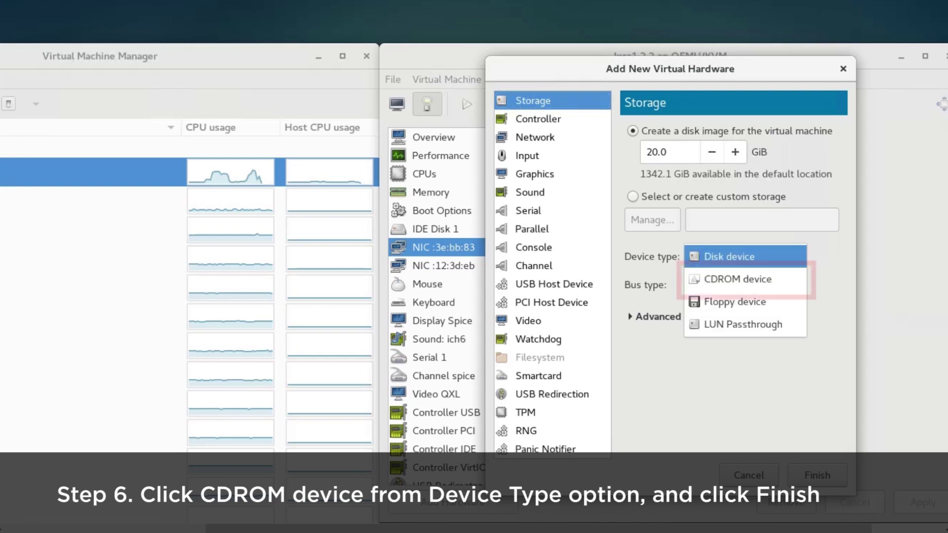
pyautogui.click(738, 279)
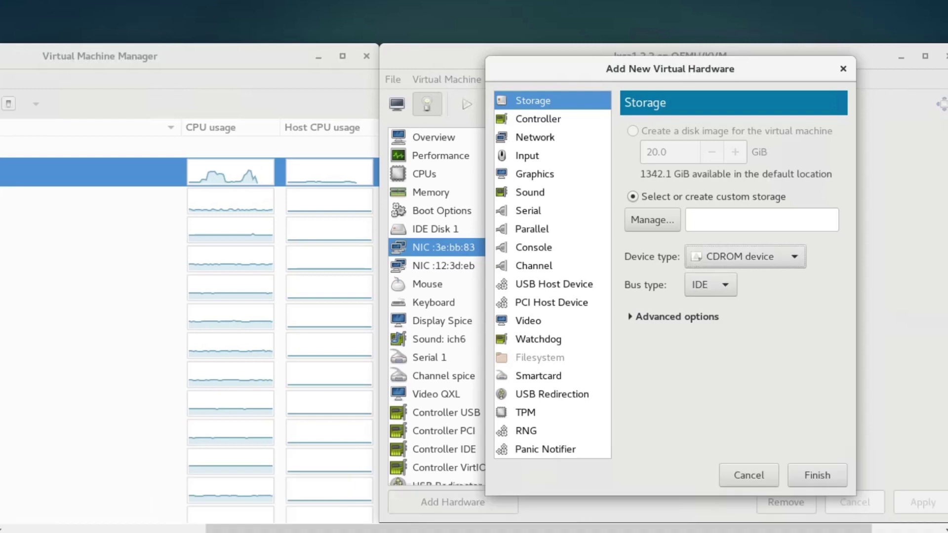
pyautogui.click(818, 475)
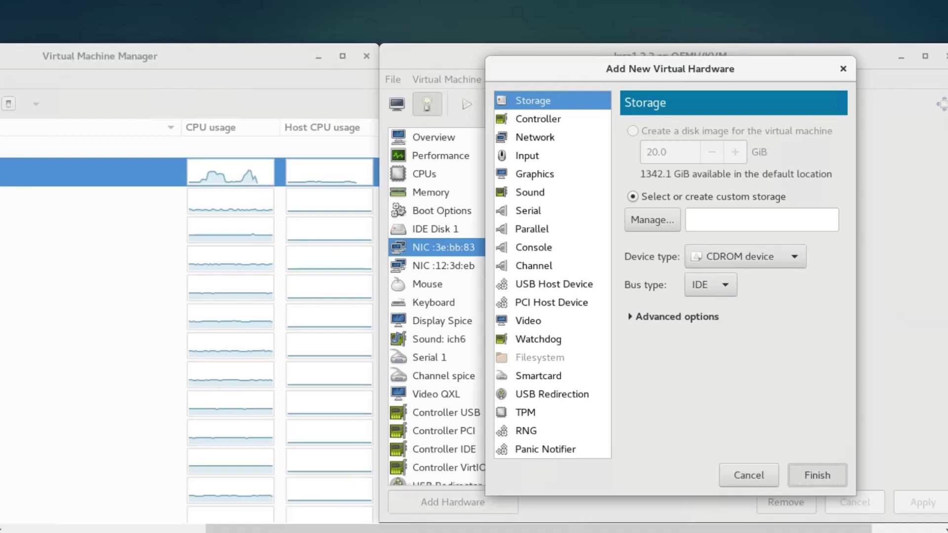
pyautogui.click(635, 157)
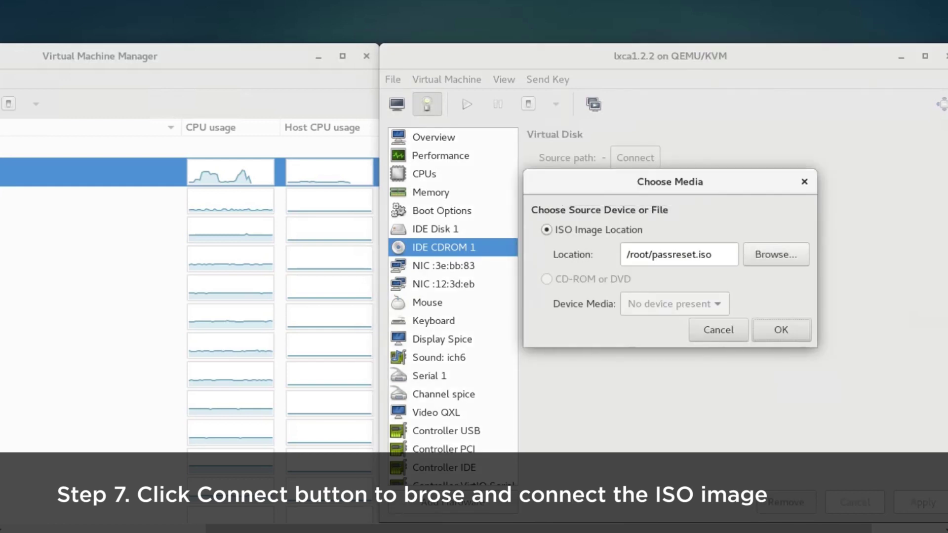
# Attach /root/passreset.iso to the IDE CDROM 1 drive and power on lxca1.2.2
pyautogui.click(775, 255)
pyautogui.click(593, 386)
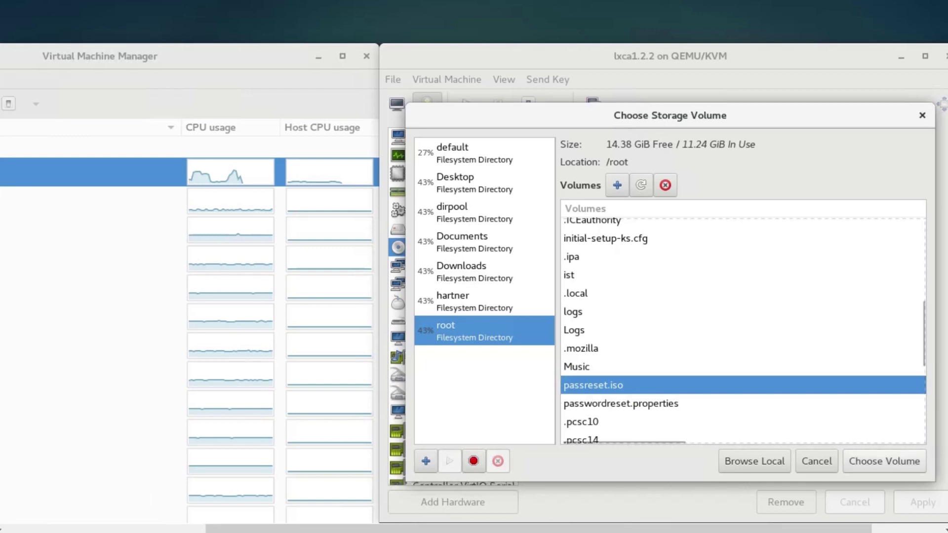
pyautogui.click(885, 461)
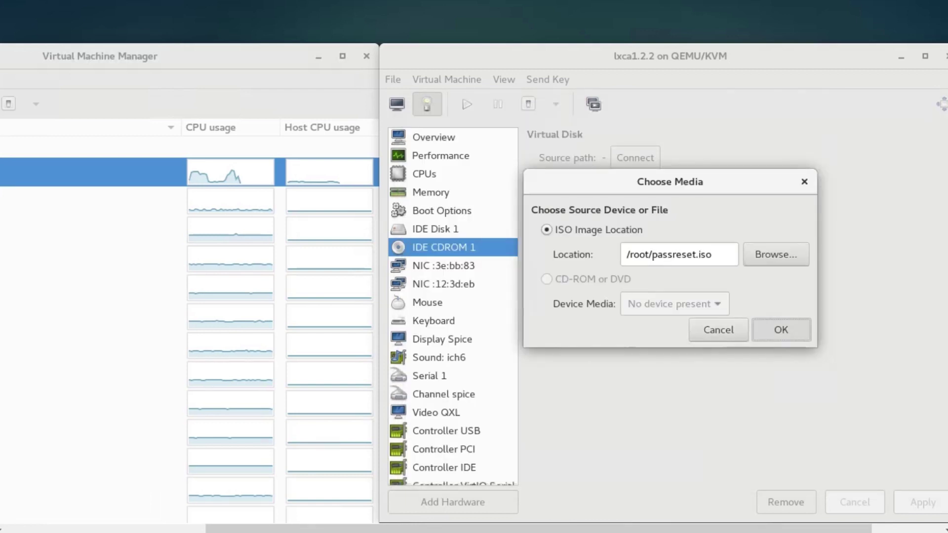
pyautogui.click(780, 330)
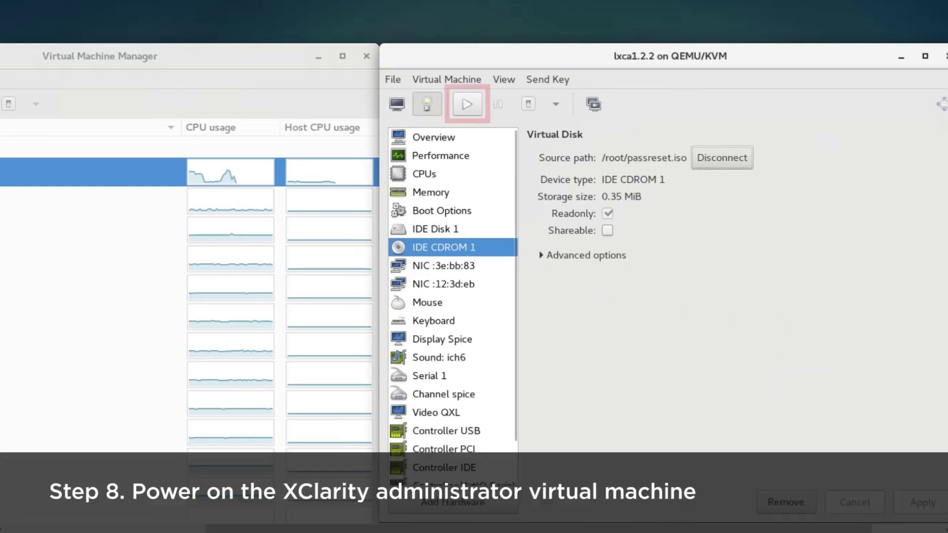
pyautogui.click(466, 104)
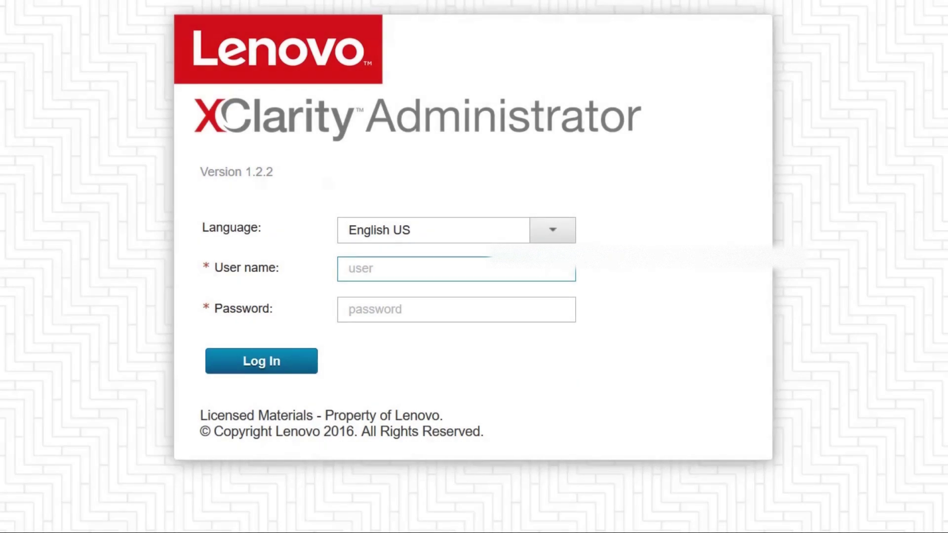
# Log in to XClarity Administrator as admin with the recovery password
pyautogui.write('admin')
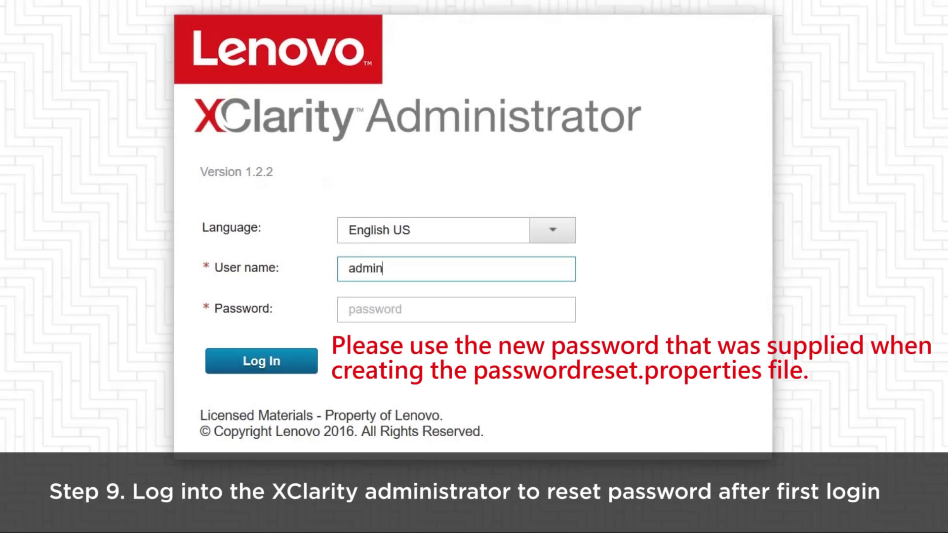
pyautogui.press('Tab')
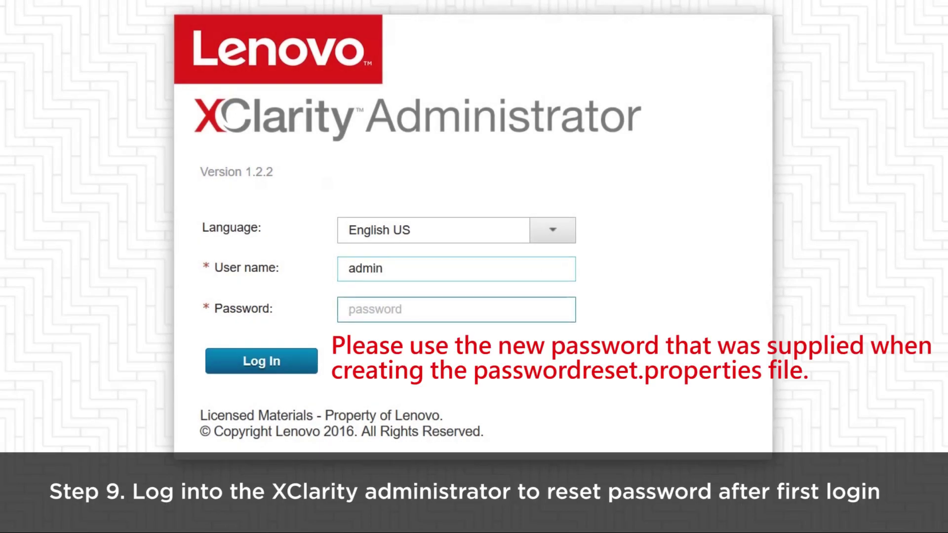
pyautogui.write('•••')
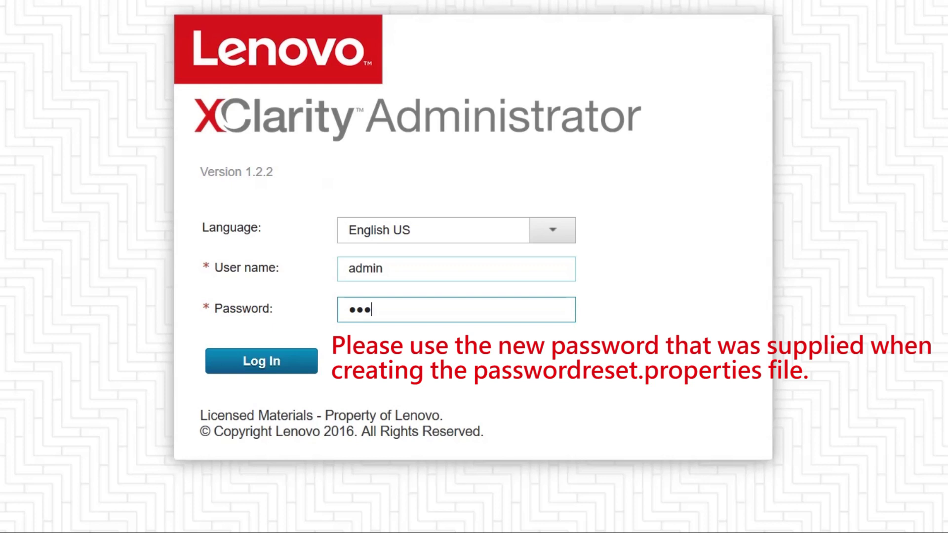
pyautogui.write('••••')
pyautogui.press('Return')
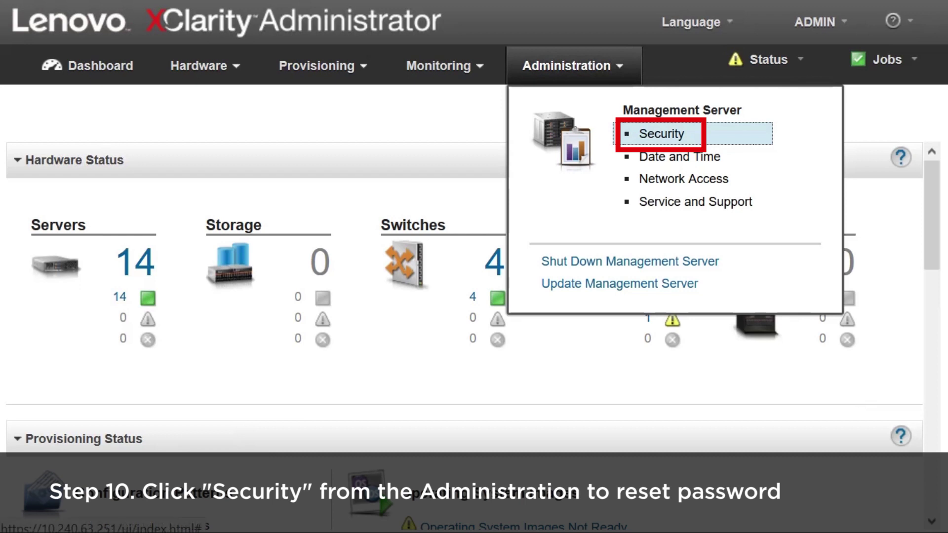
# On the Security page, select the ADMIN user and open its All Actions menu
pyautogui.click(662, 134)
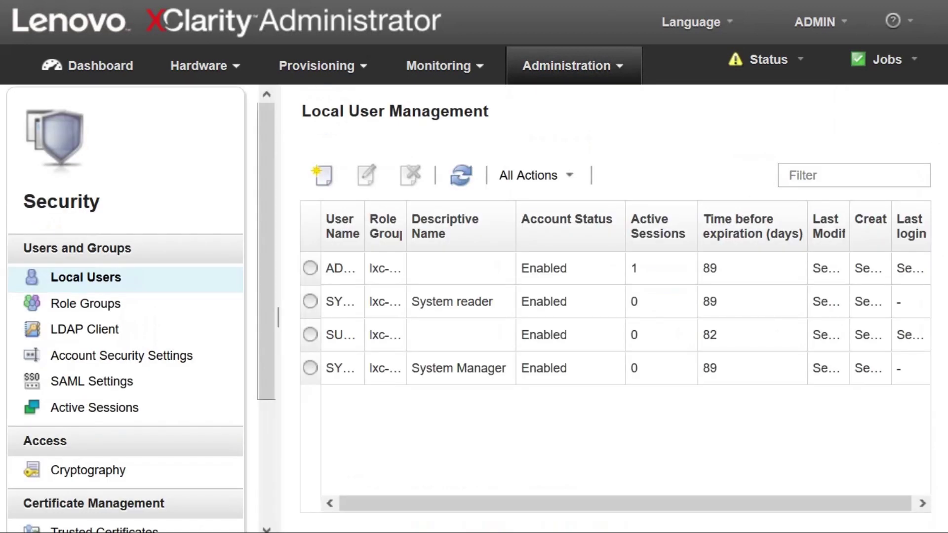
pyautogui.moveTo(364, 226); pyautogui.dragTo(417, 226)
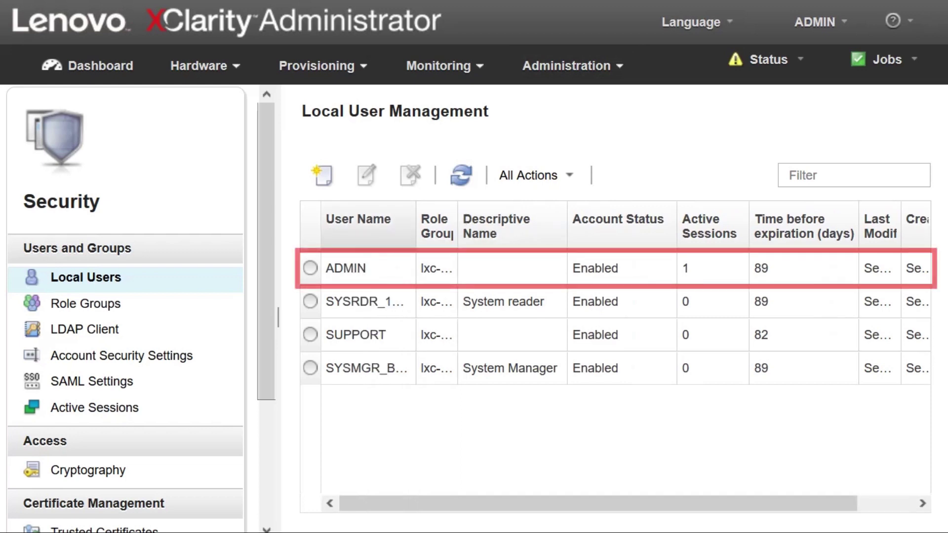
pyautogui.click(310, 269)
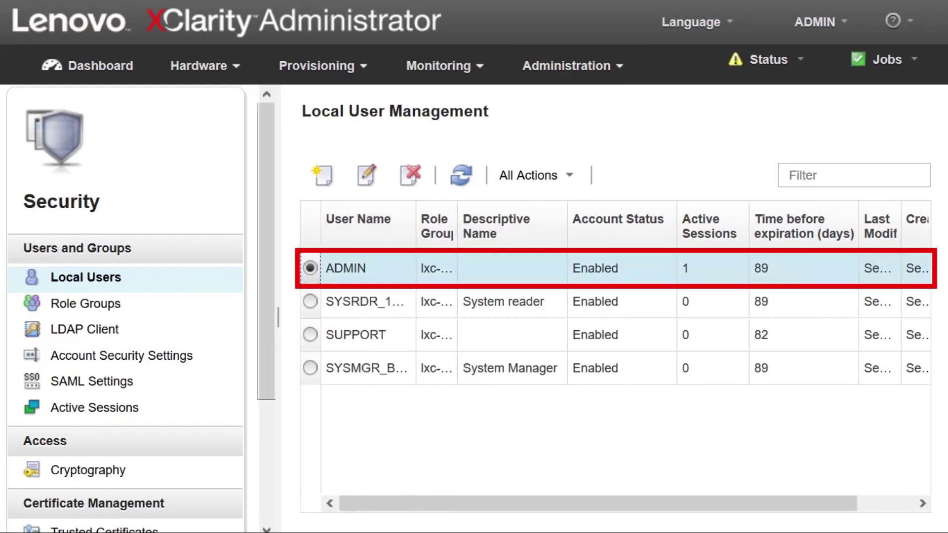
pyautogui.click(536, 175)
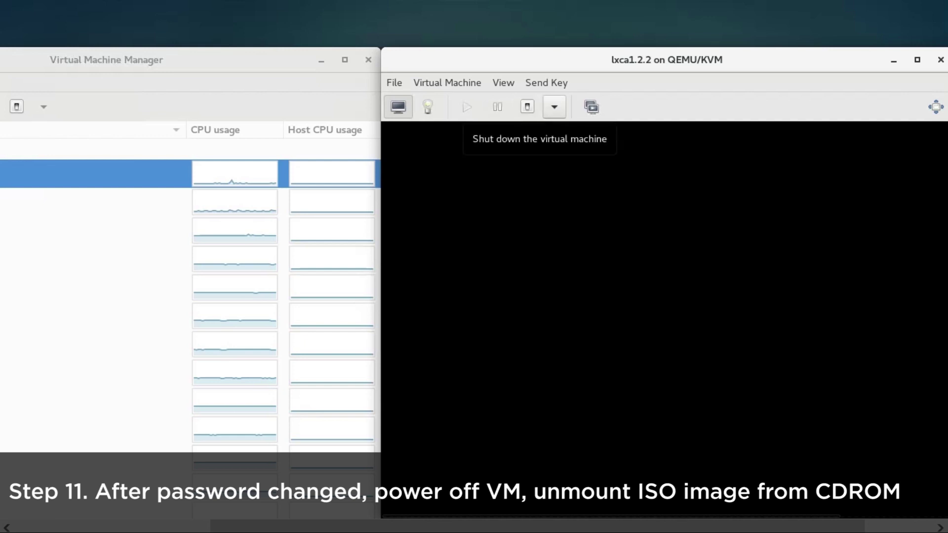
# Shut down the lxca1.2.2 VM and request removal of IDE CDROM 1 holding passreset.iso
pyautogui.click(555, 106)
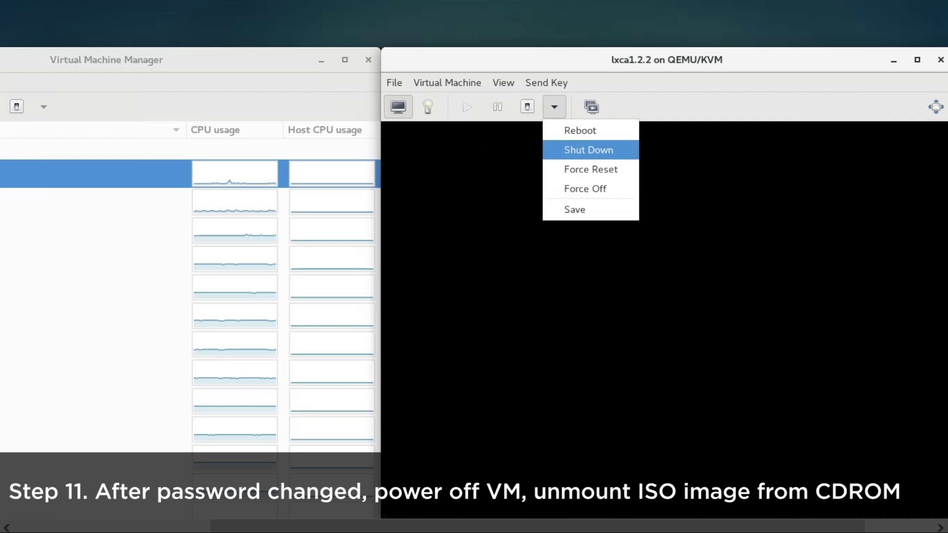
pyautogui.click(589, 150)
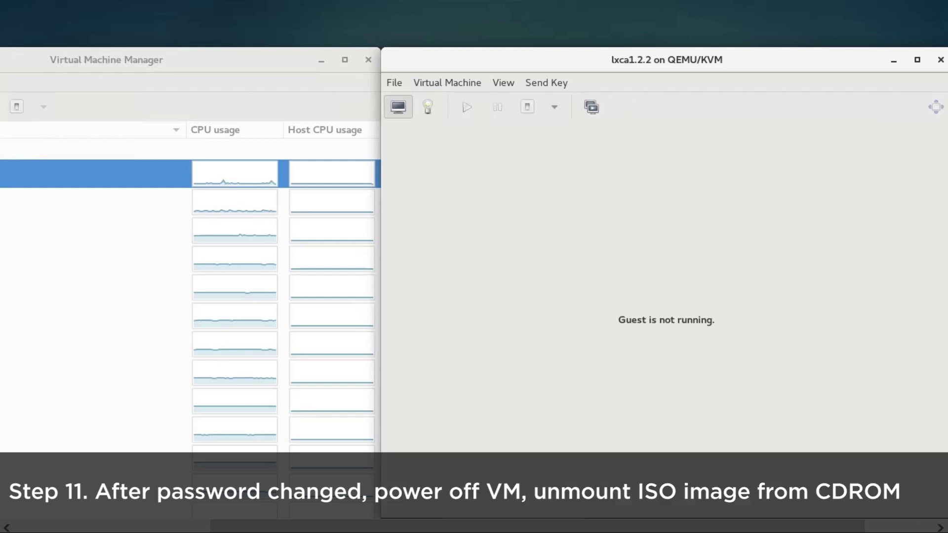
pyautogui.click(428, 106)
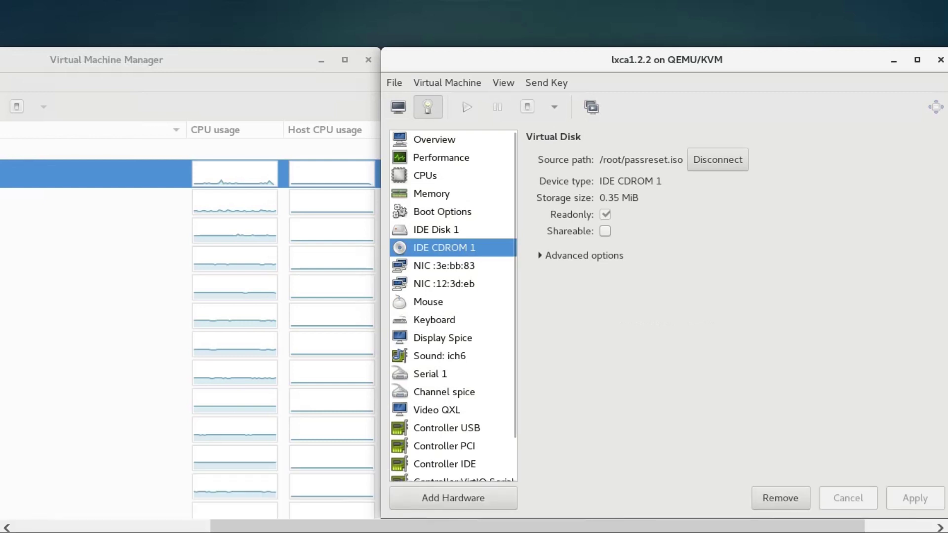
pyautogui.hotkey('alt', 'r')
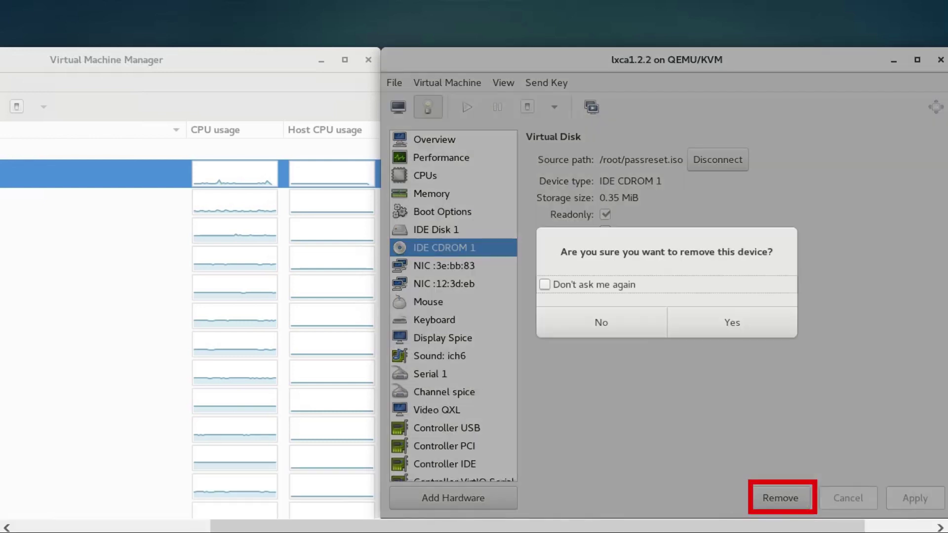